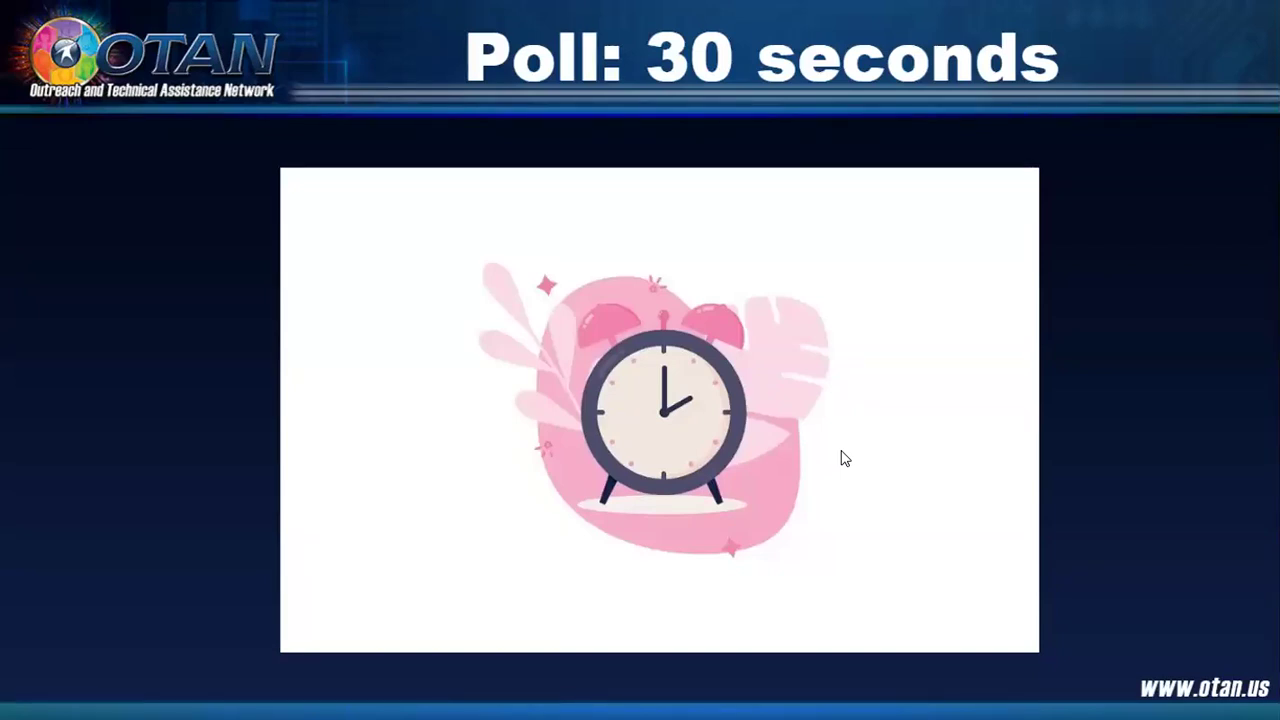
Advance the slideshow to the Working with Multiple Tabs slide and play its embedded video.
{"action": "mouse_move", "coordinate": [593, 680]}
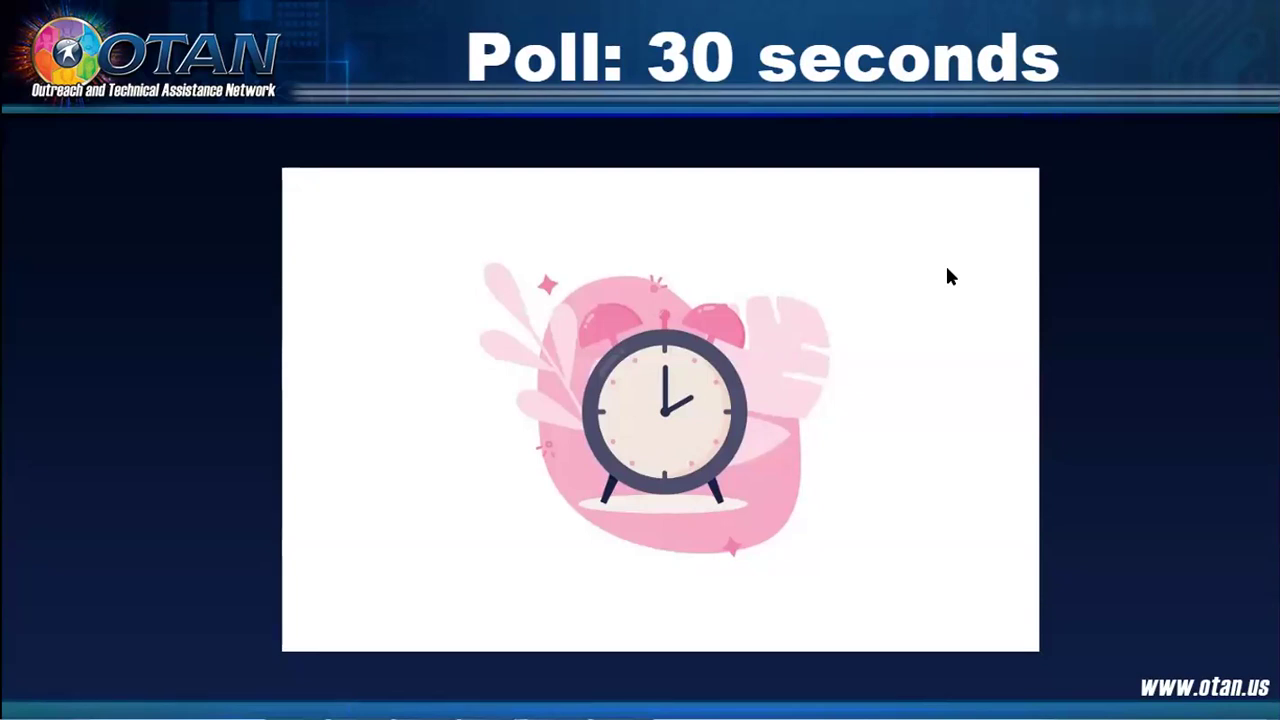
{"action": "mouse_move", "coordinate": [1040, 462]}
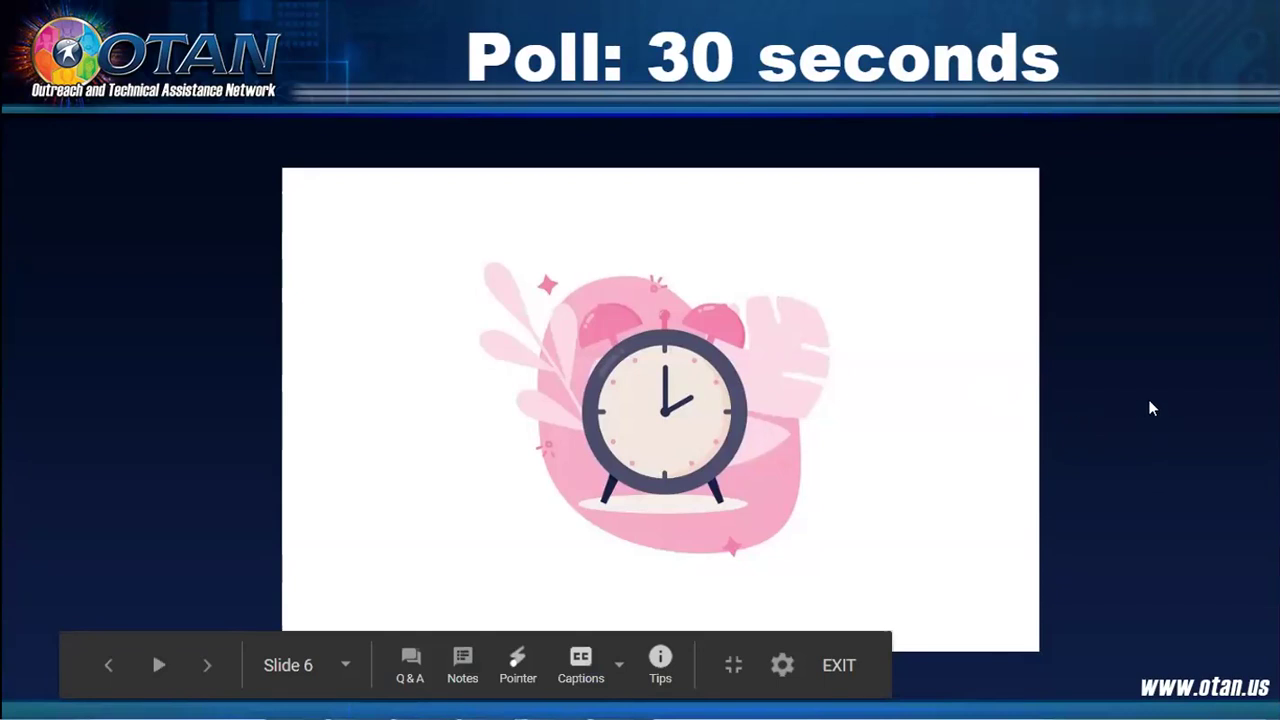
{"action": "key", "text": "Right"}
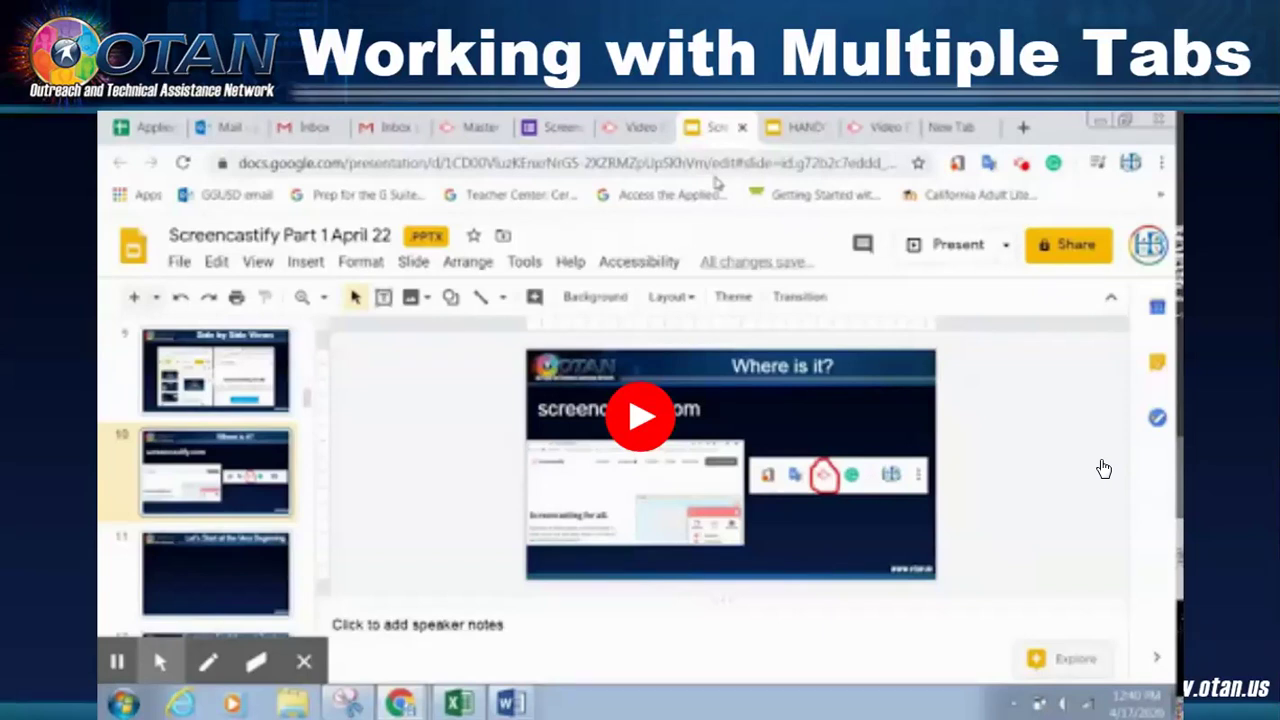
{"action": "left_click", "coordinate": [638, 422]}
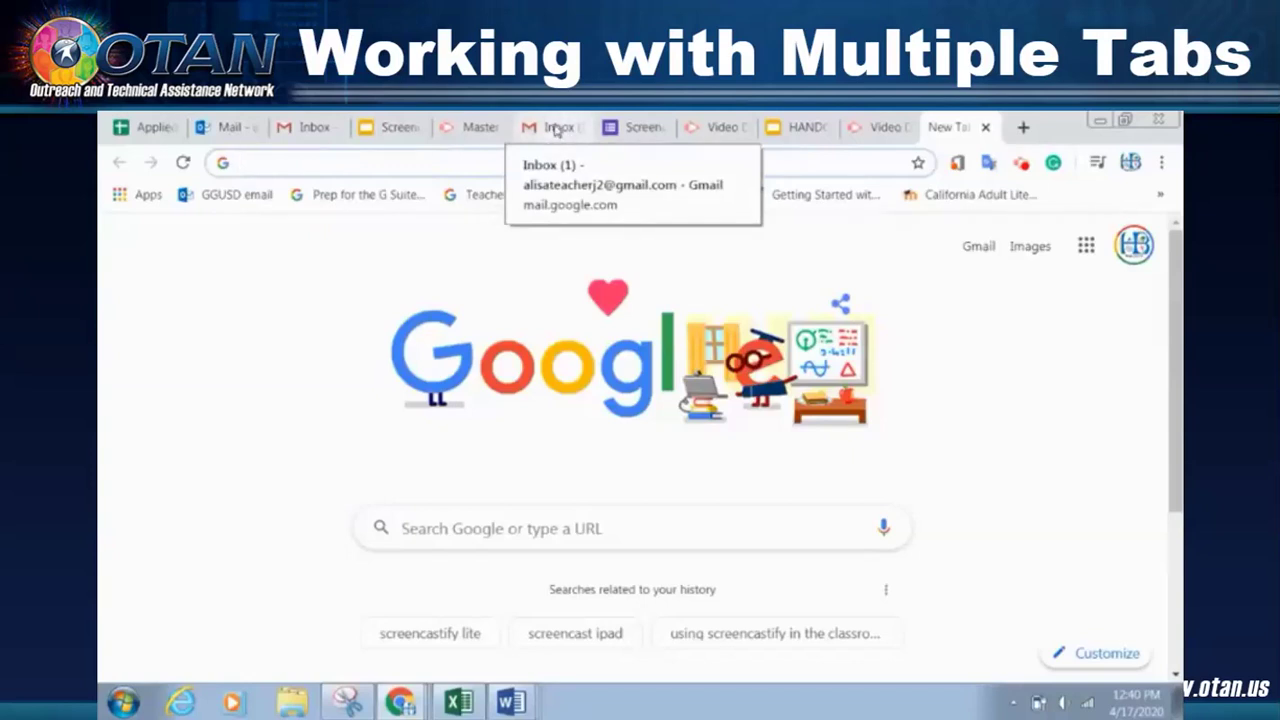
Move the second Gmail inbox tab beside the other inbox tab and the Screencastify Slides tab beside the HANDOUT tab.
{"action": "left_click", "coordinate": [556, 131]}
{"action": "left_click_drag", "start_coordinate": [556, 131], "coordinate": [393, 134]}
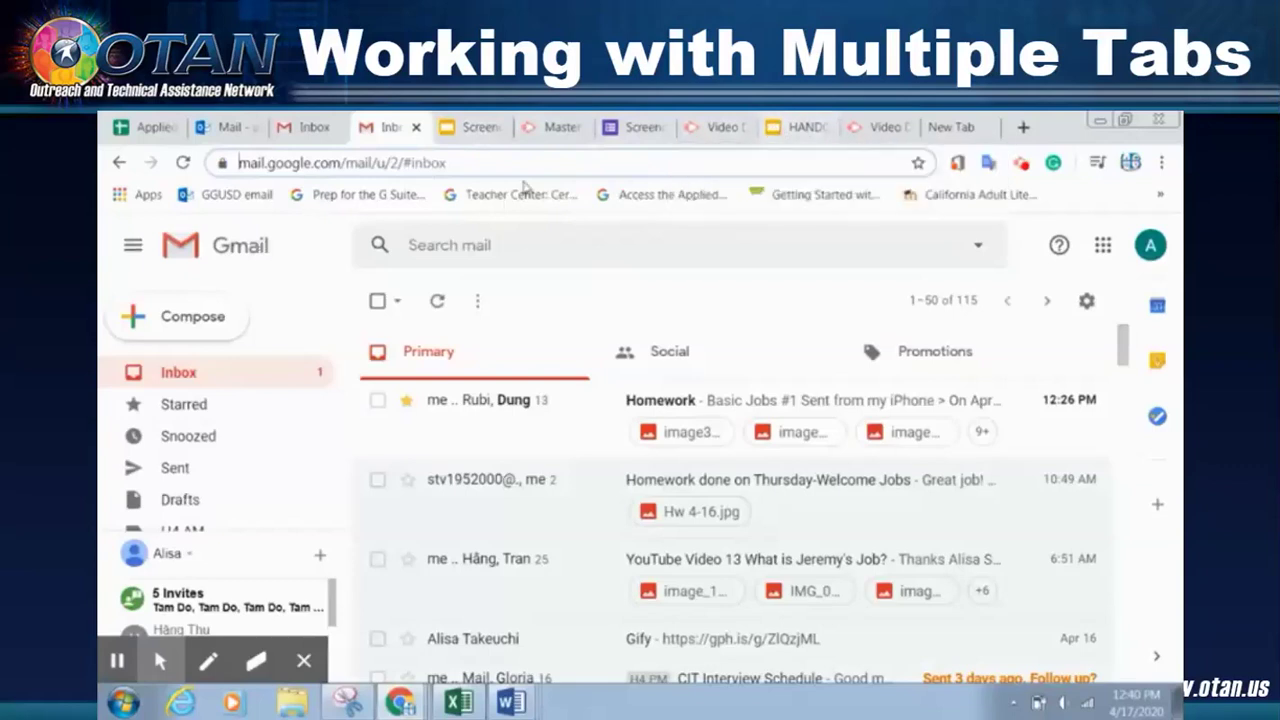
{"action": "left_click_drag", "start_coordinate": [476, 136], "coordinate": [720, 143]}
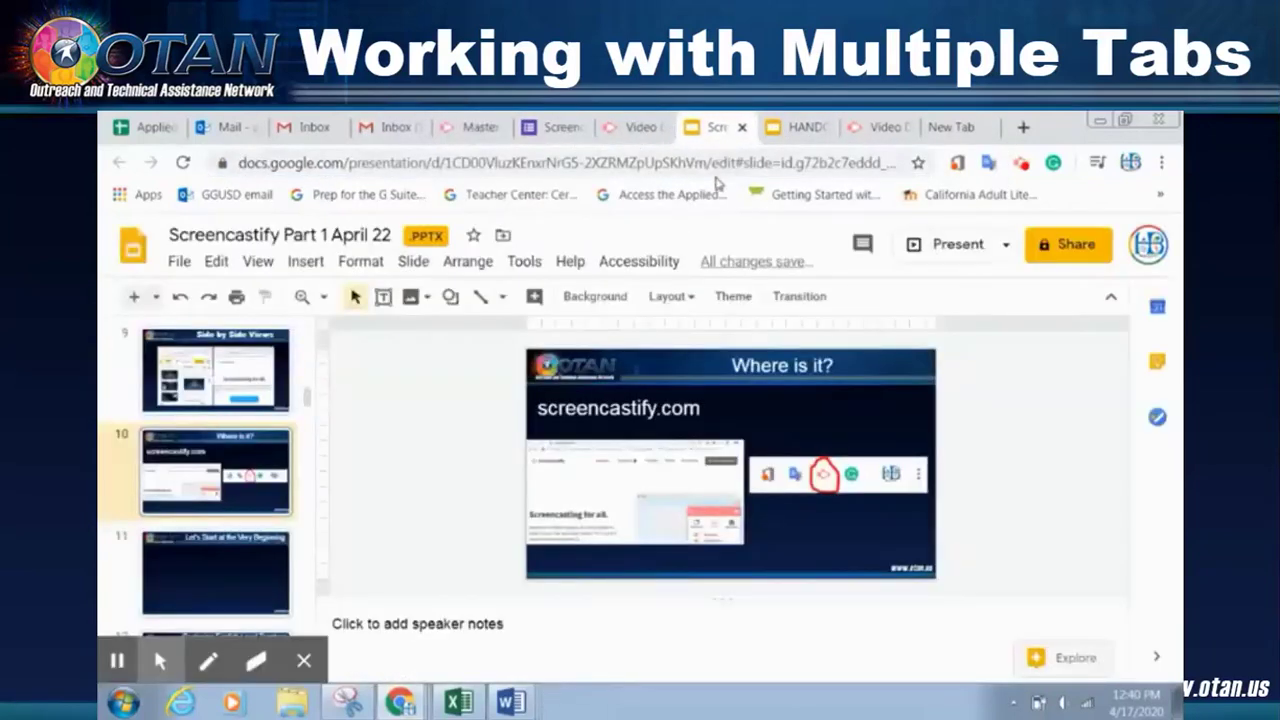
Group the Screencastify tabs by moving the video tab beside the other video tab and the Master the Screencast tab before them.
{"action": "left_click", "coordinate": [631, 128]}
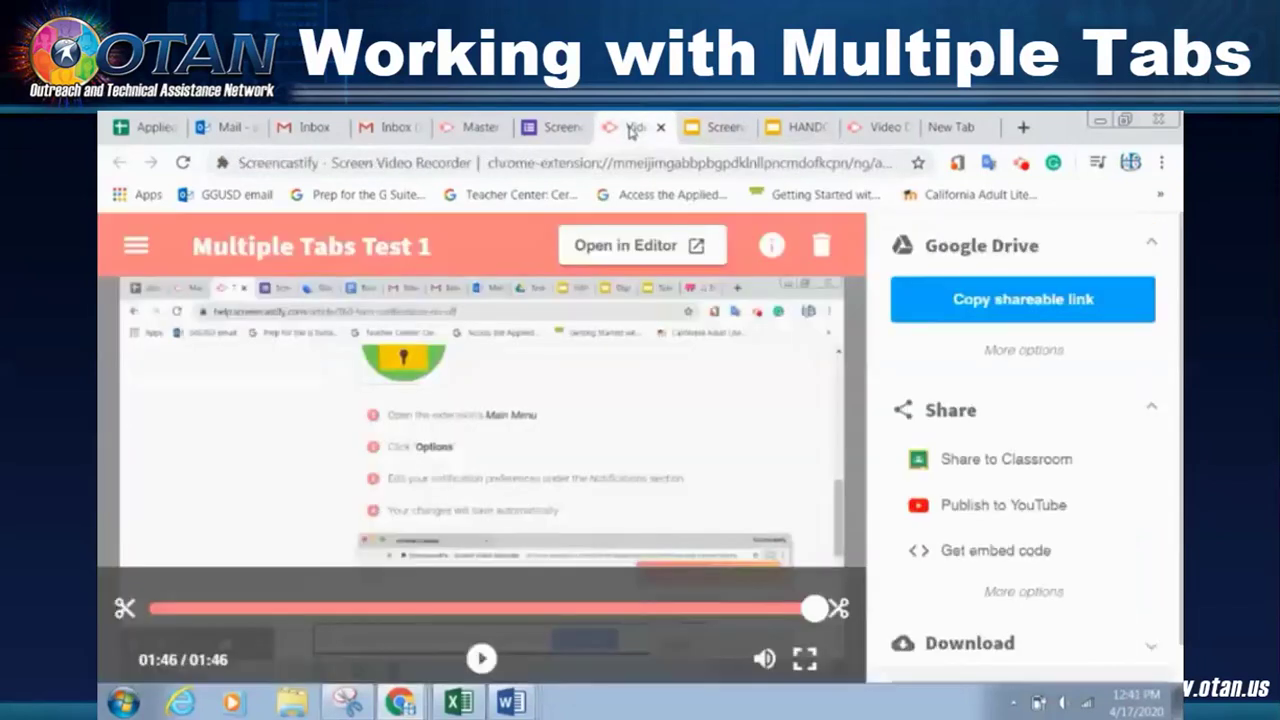
{"action": "left_click_drag", "start_coordinate": [631, 128], "coordinate": [800, 128]}
{"action": "left_click", "coordinate": [480, 128]}
{"action": "left_click_drag", "start_coordinate": [565, 145], "coordinate": [736, 150]}
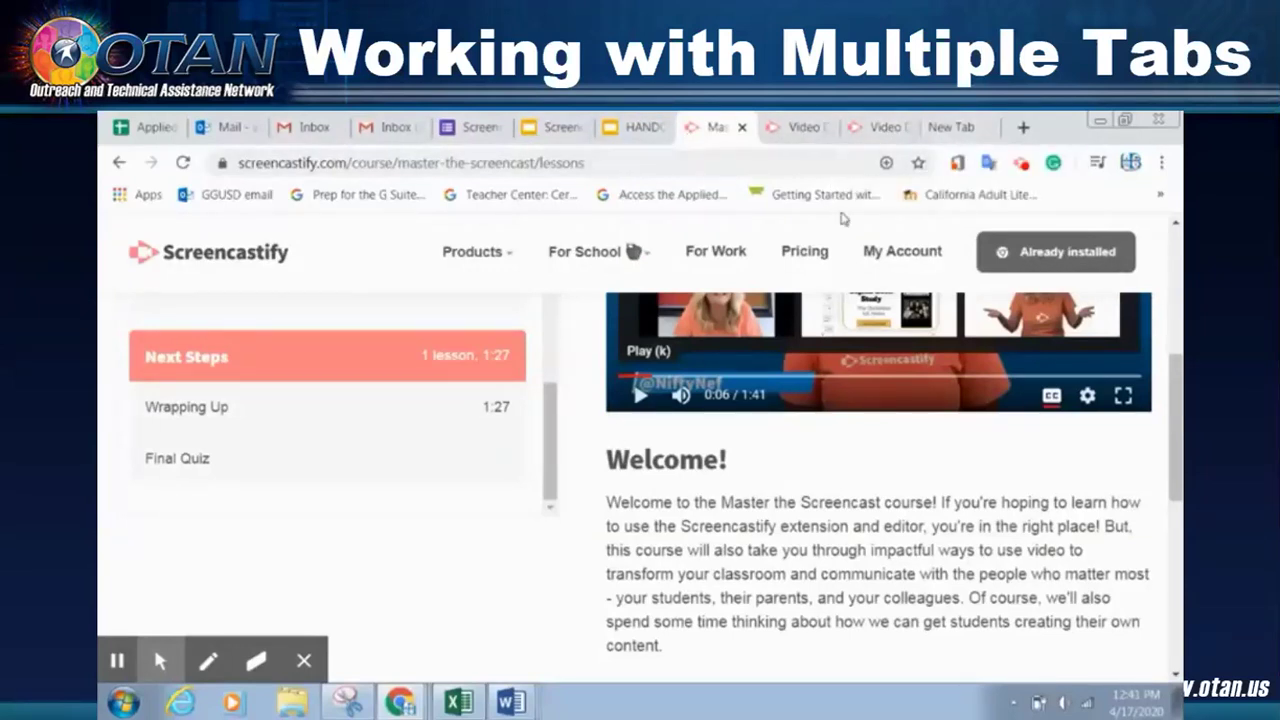
Detach the second Gmail inbox tab into its own window and reattach it just before the New Tab tab.
{"action": "left_click", "coordinate": [396, 131]}
{"action": "left_click_drag", "start_coordinate": [413, 155], "coordinate": [754, 118]}
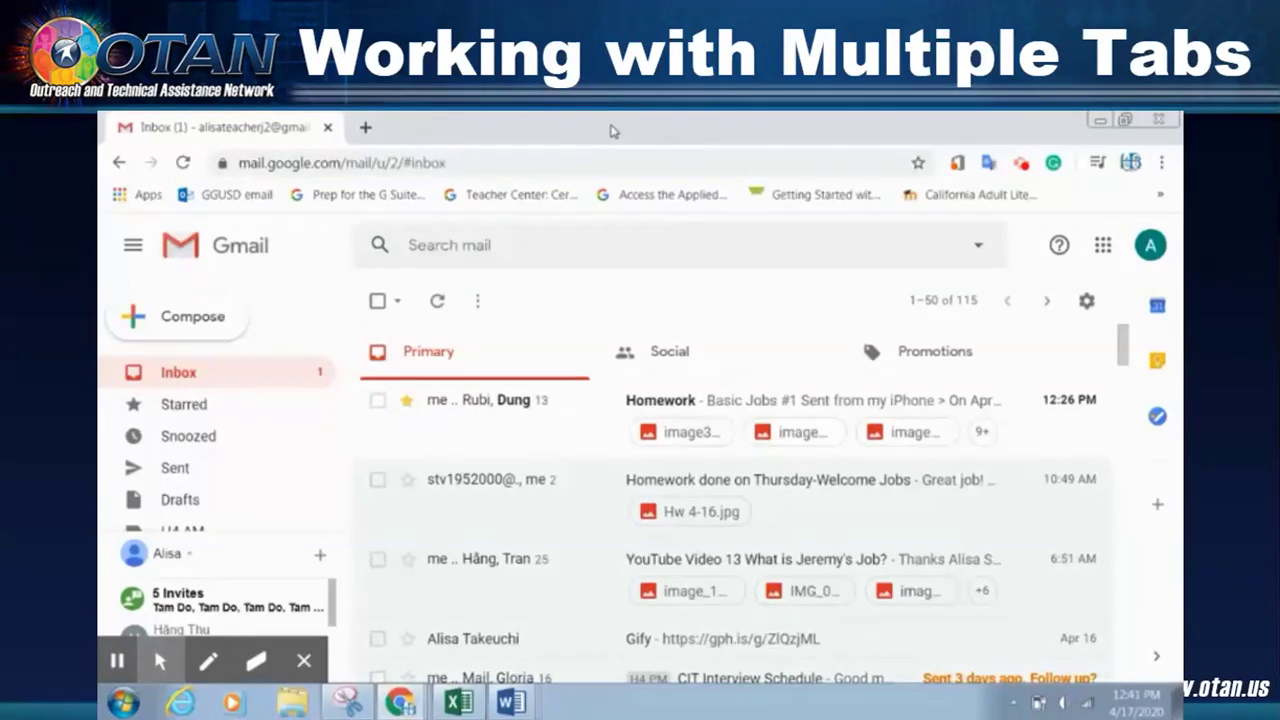
{"action": "left_click_drag", "start_coordinate": [613, 131], "coordinate": [617, 203]}
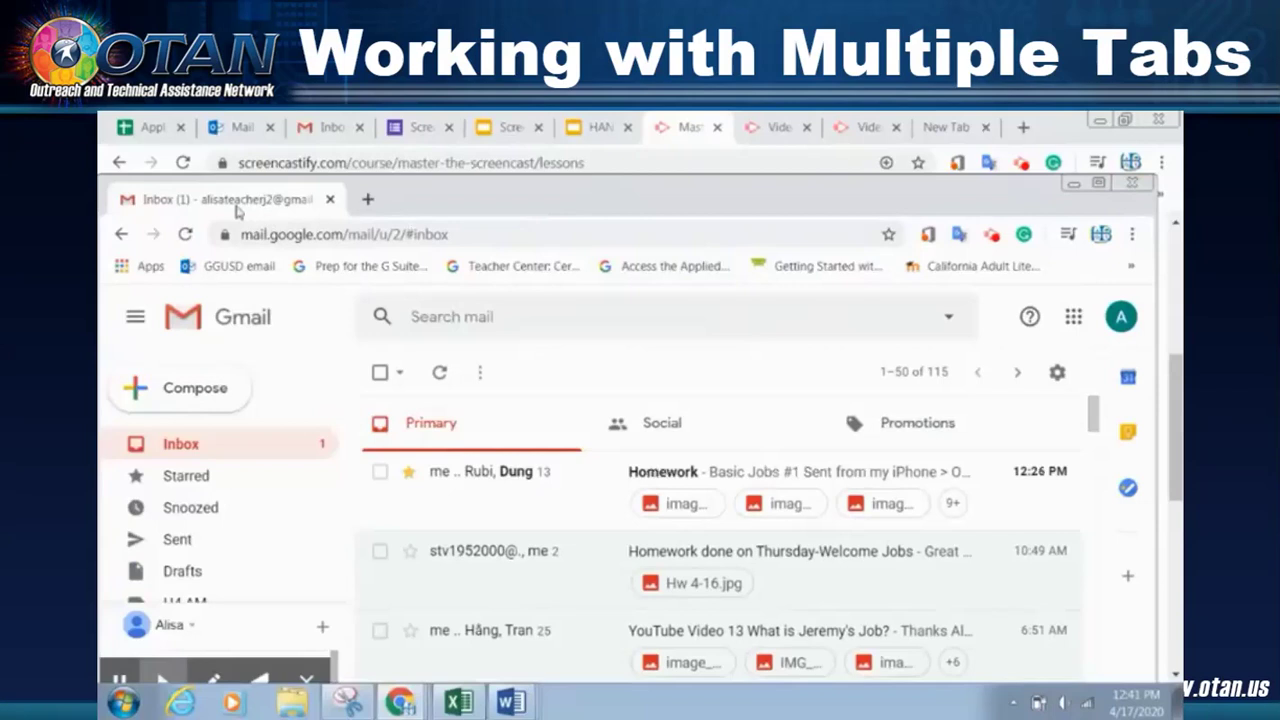
{"action": "left_click_drag", "start_coordinate": [236, 211], "coordinate": [885, 147]}
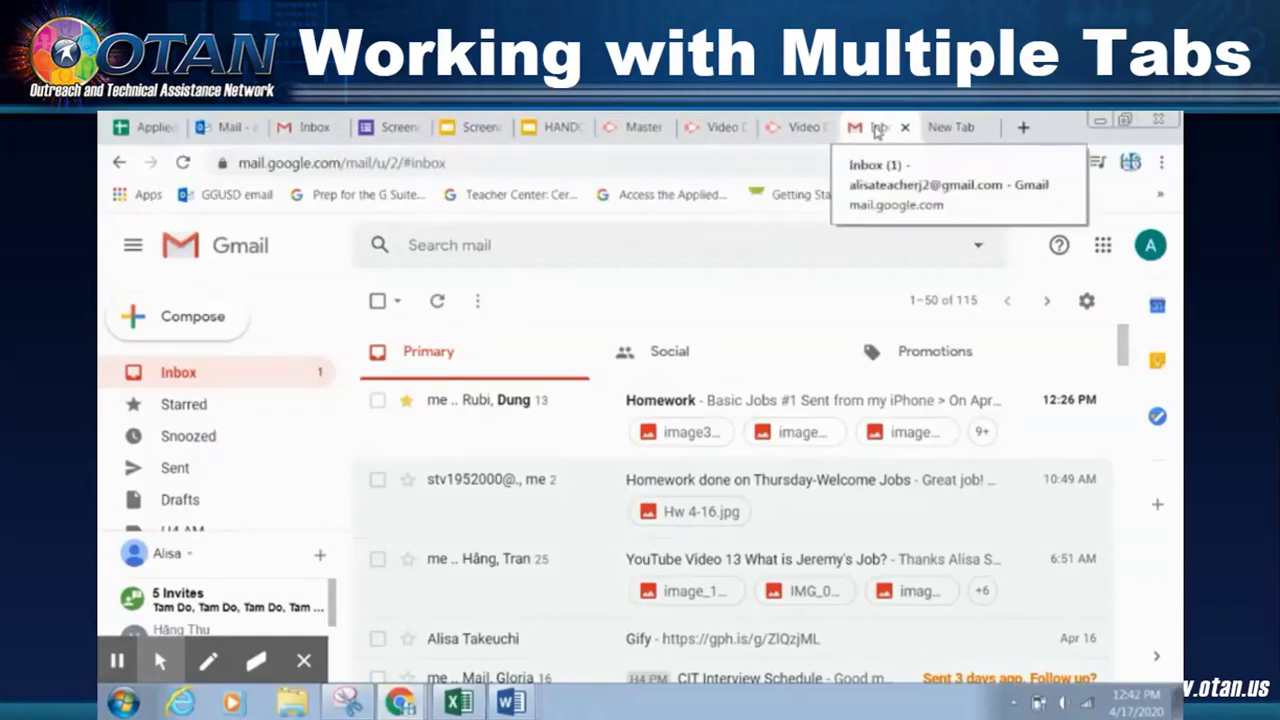
Detach the Gmail inbox tab again and dock it back beside the other inbox tab.
{"action": "left_click_drag", "start_coordinate": [876, 133], "coordinate": [823, 228]}
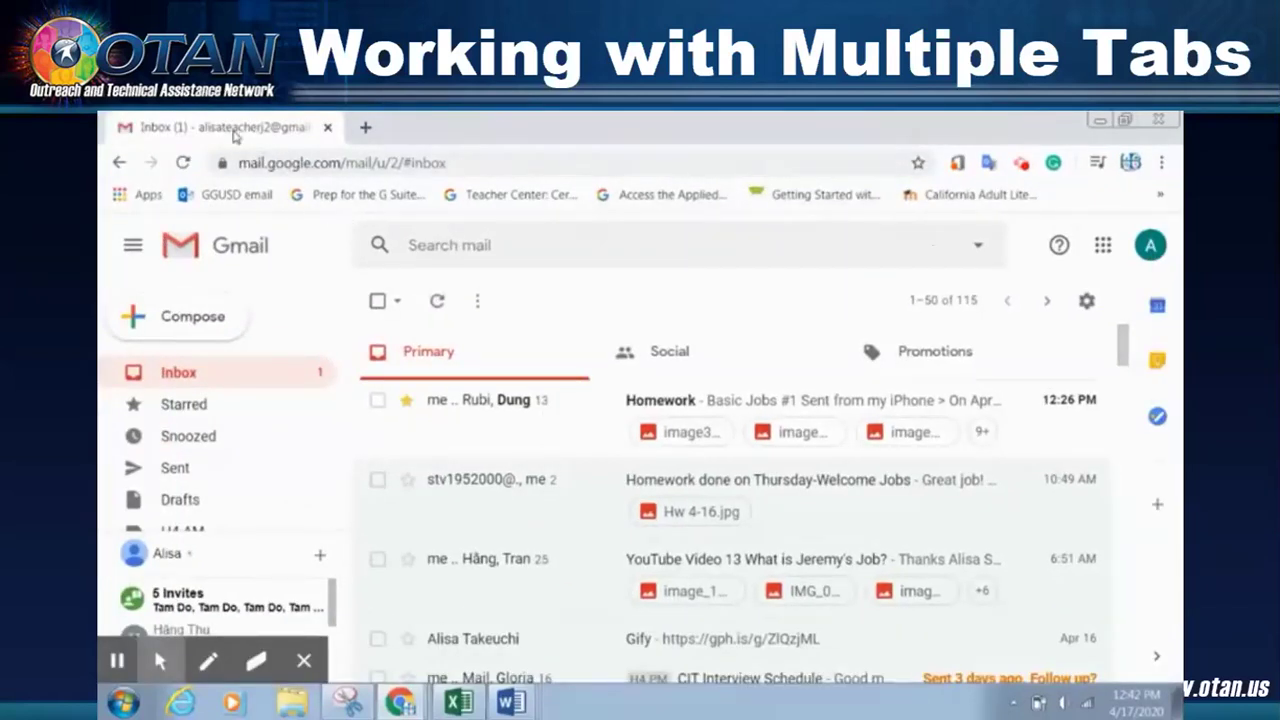
{"action": "left_click_drag", "start_coordinate": [236, 137], "coordinate": [240, 163]}
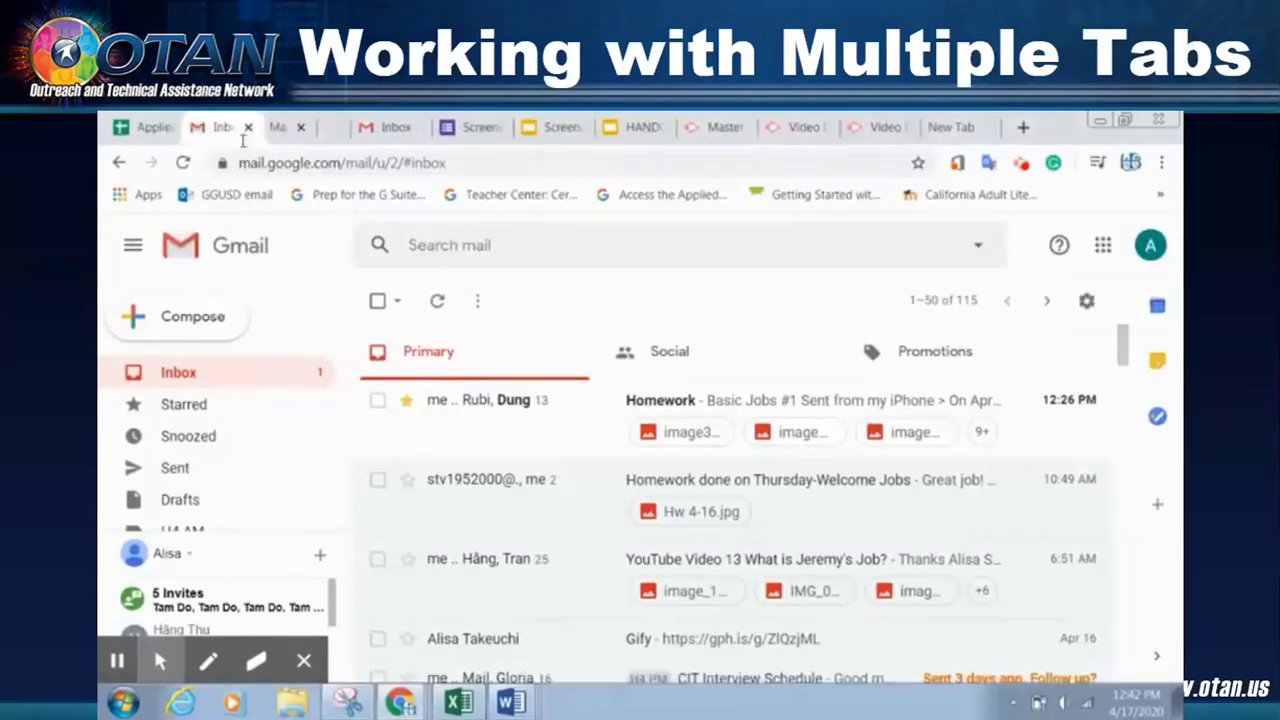
{"action": "left_click_drag", "start_coordinate": [242, 140], "coordinate": [404, 150]}
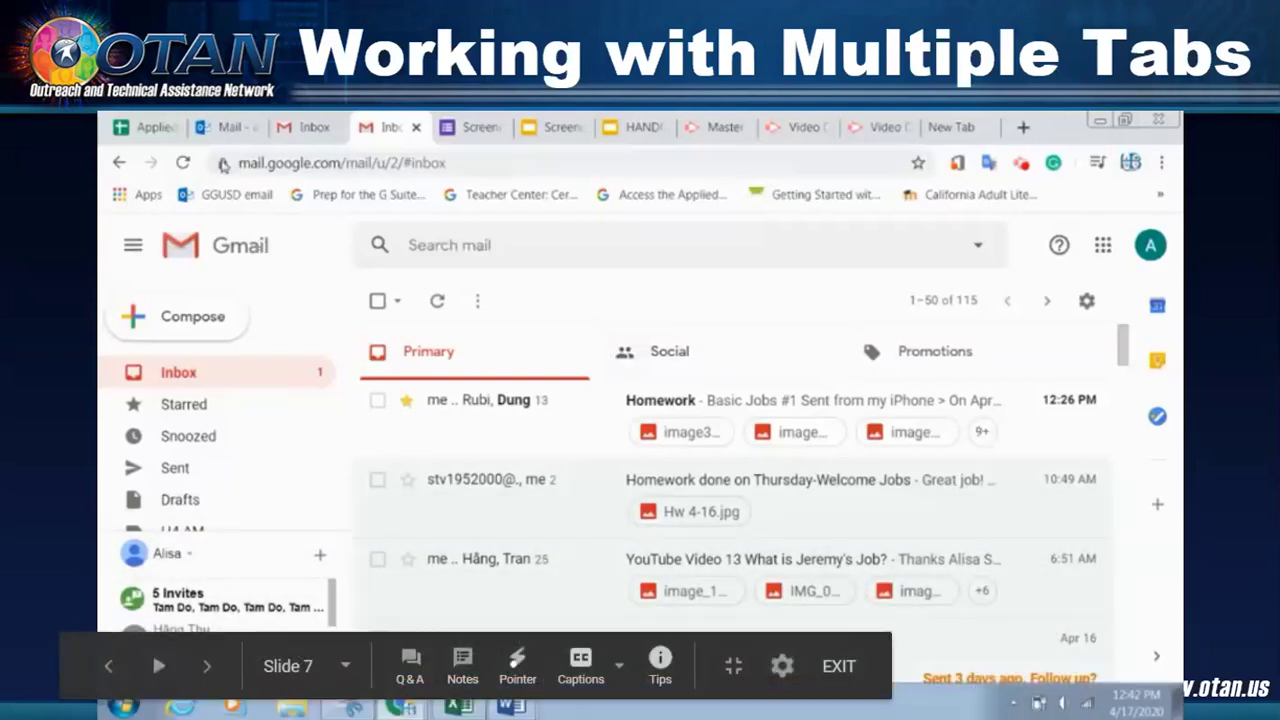
Reposition the Multiple Tabs Test 1 video tab just before the New Tab tab and pull it out into its own window.
{"action": "left_click", "coordinate": [776, 129]}
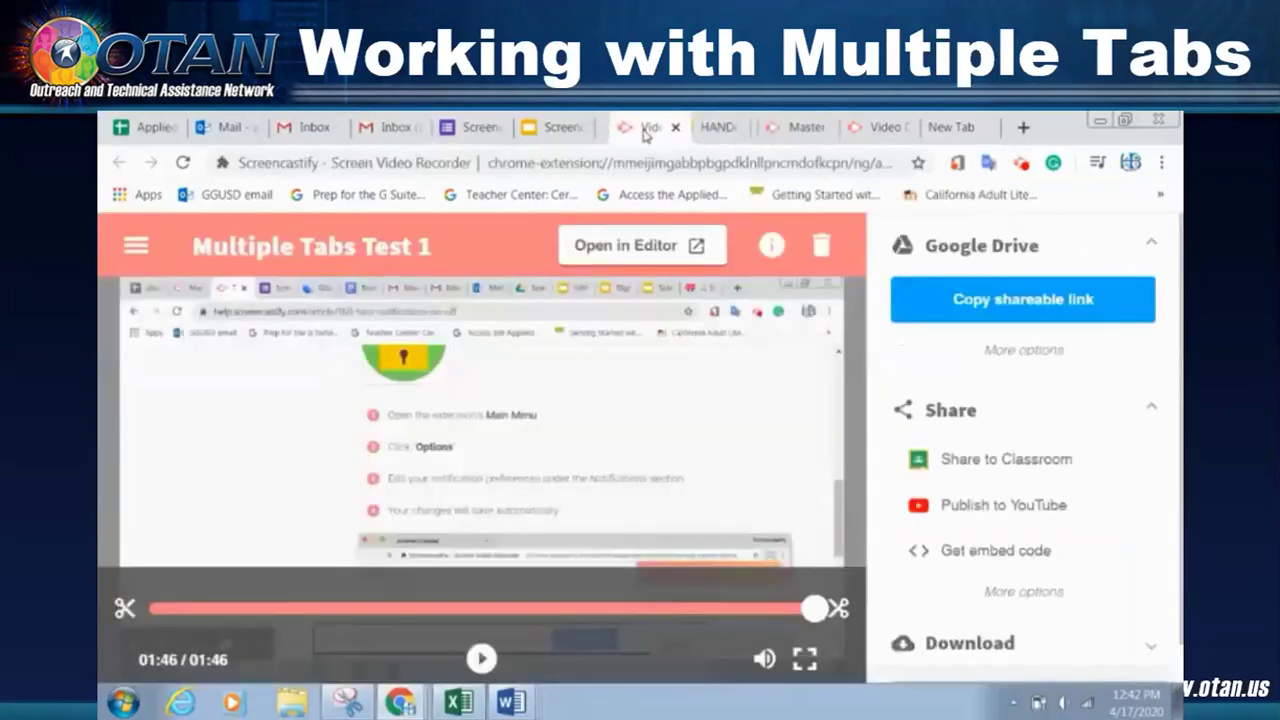
{"action": "left_click_drag", "start_coordinate": [770, 135], "coordinate": [878, 130]}
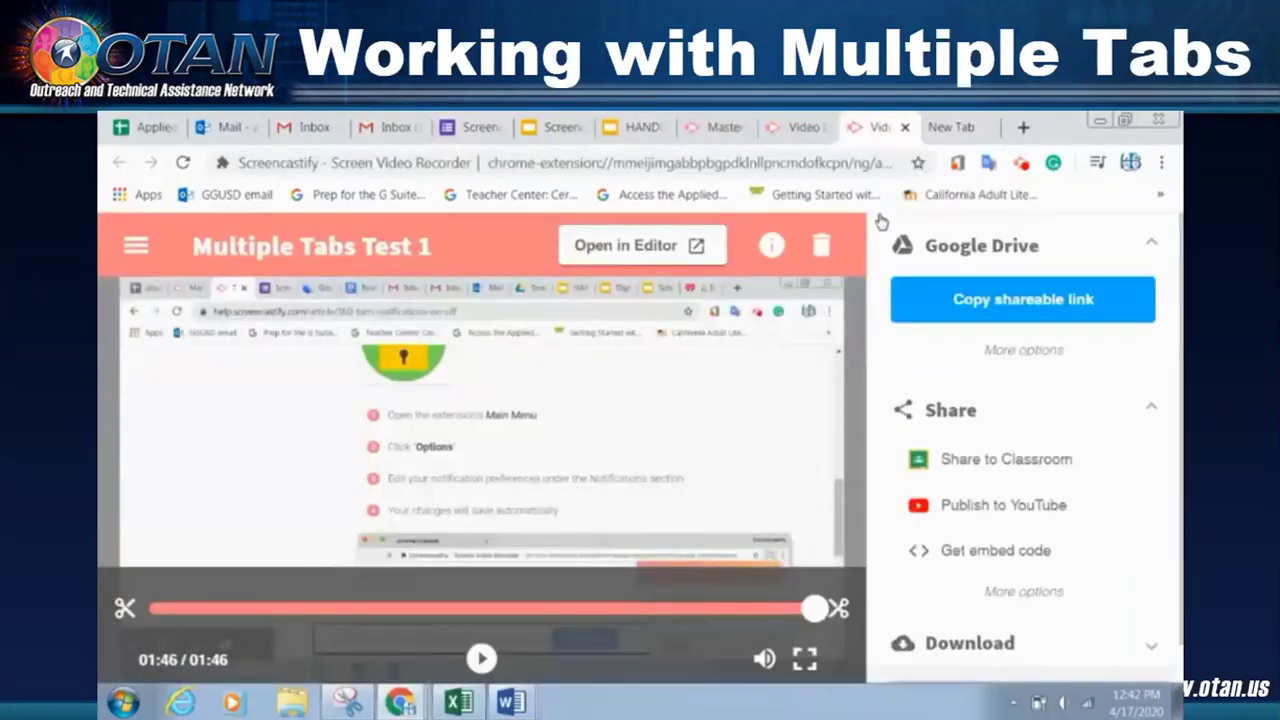
{"action": "left_click_drag", "start_coordinate": [888, 130], "coordinate": [291, 115]}
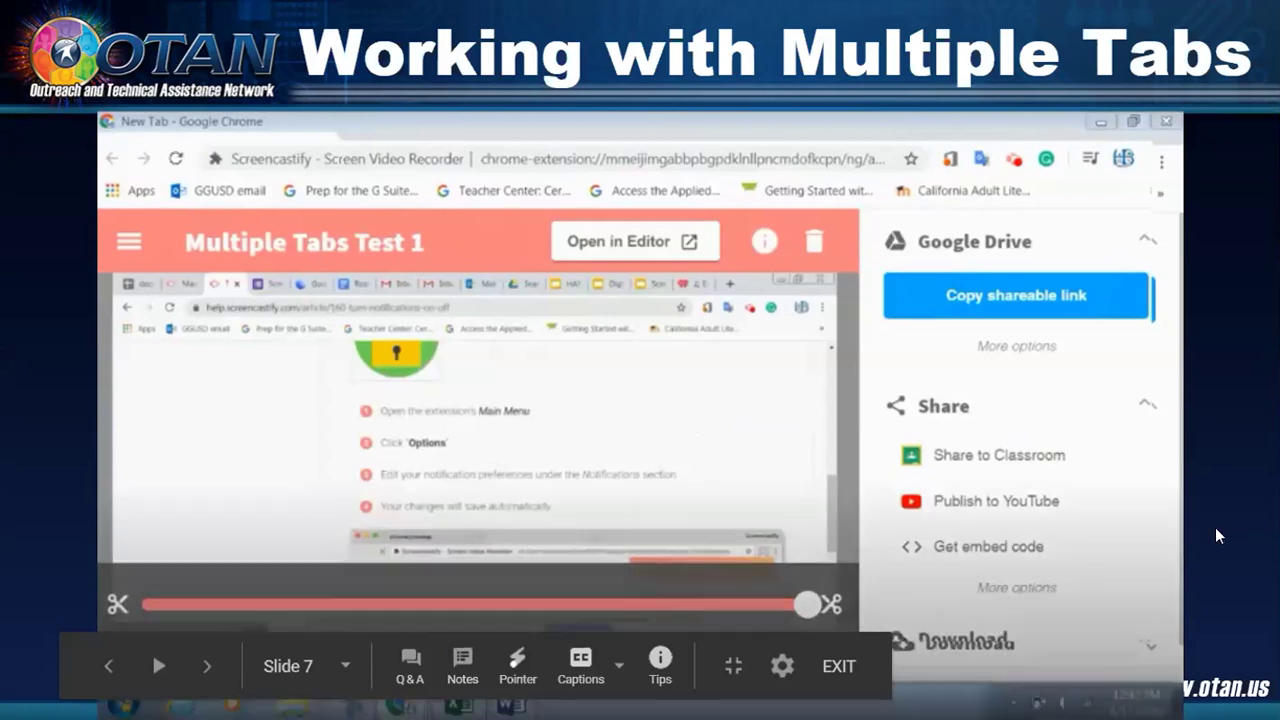
Advance the slideshow to the external monitor slide and return to the Working with Multiple Tabs slide.
{"action": "left_click", "coordinate": [1189, 482]}
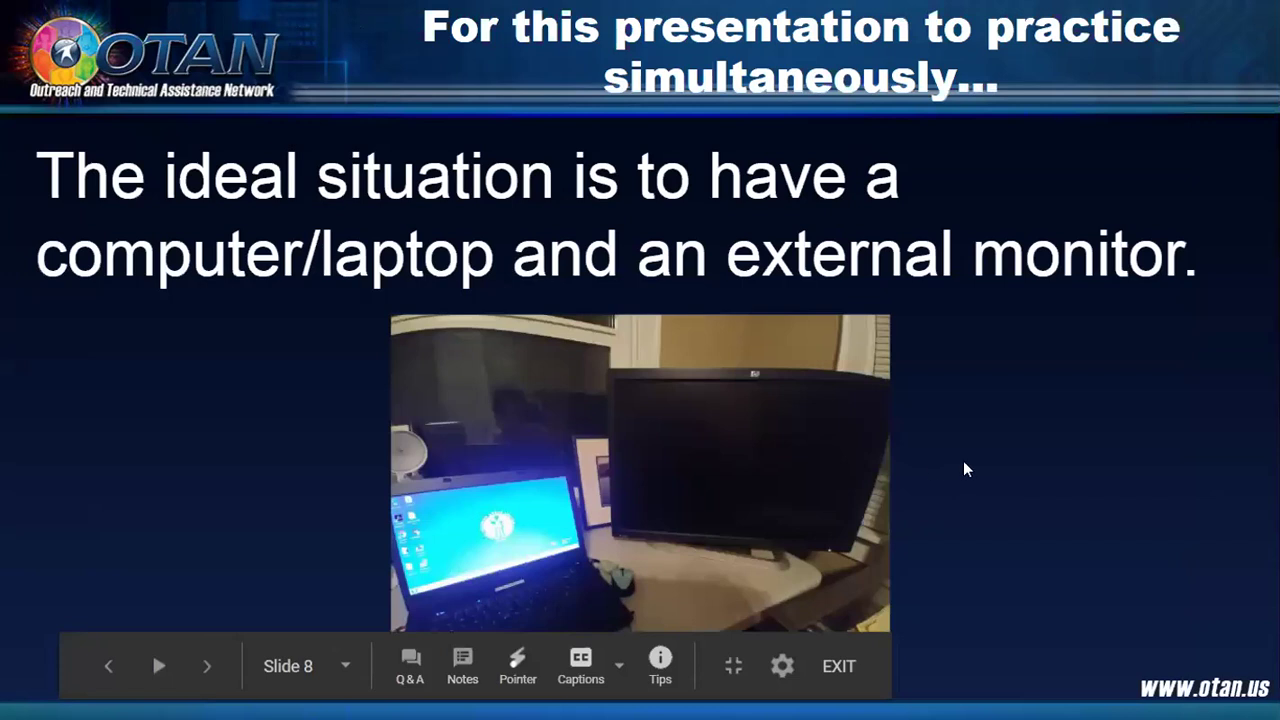
{"action": "left_click", "coordinate": [935, 452]}
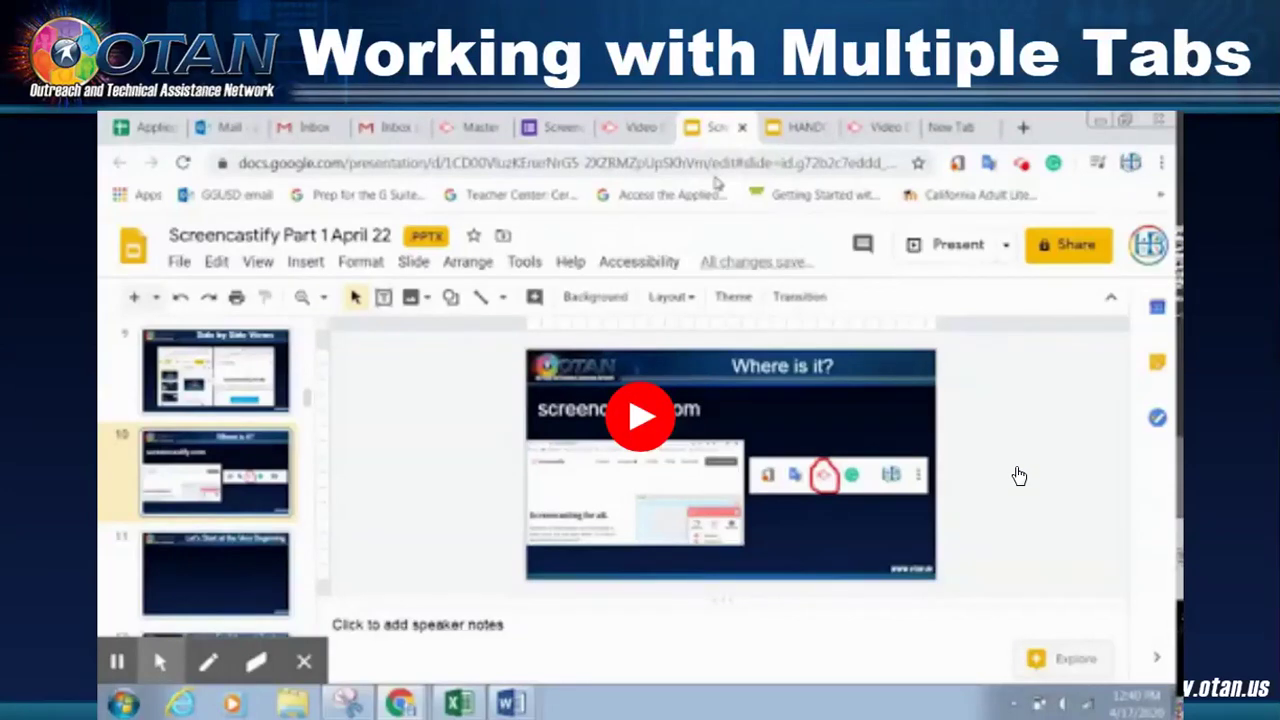
{"action": "mouse_move", "coordinate": [556, 668]}
{"action": "mouse_move", "coordinate": [1022, 526]}
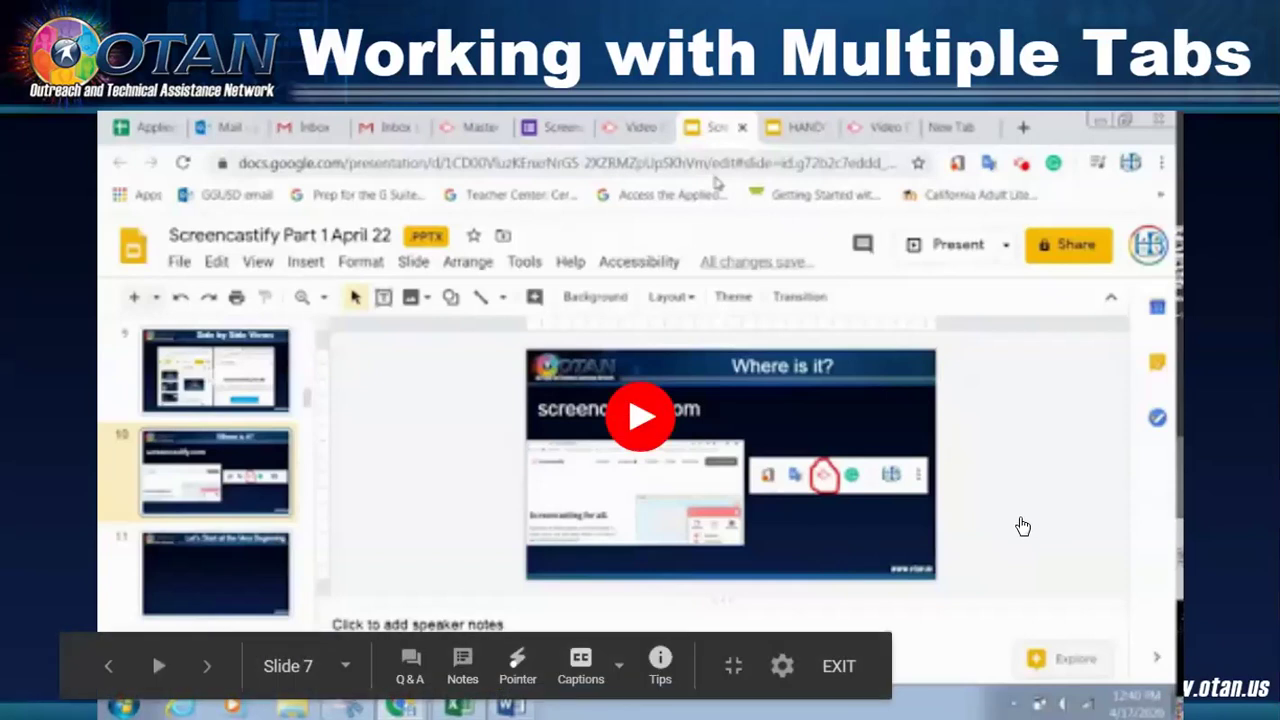
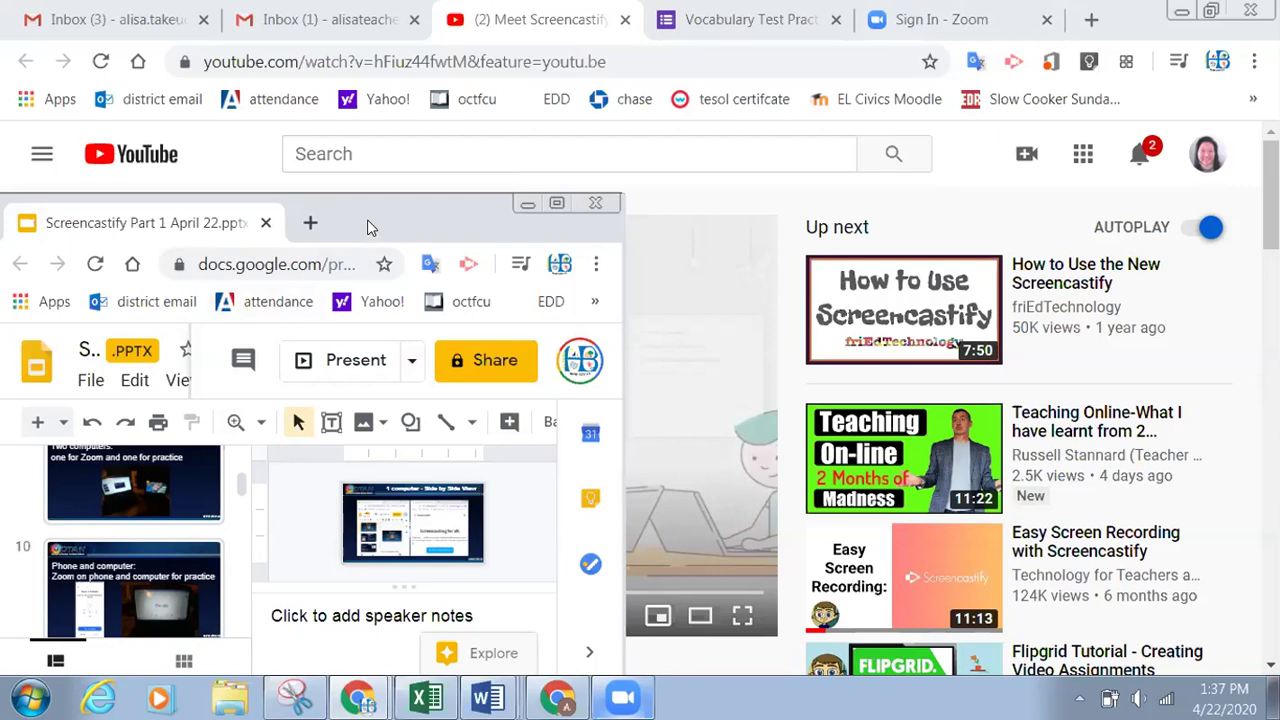
Move the Google Slides window higher over the left half of the screen and enlarge it slightly.
{"action": "left_click_drag", "start_coordinate": [366, 224], "coordinate": [357, 96]}
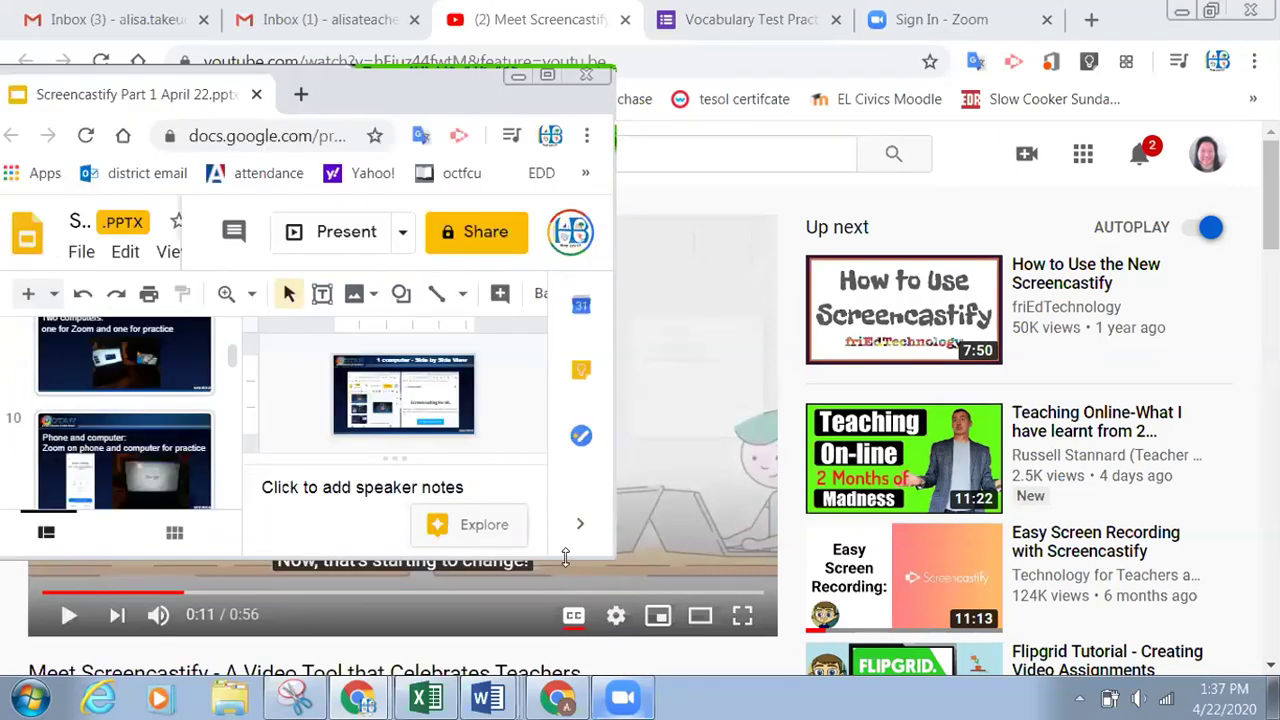
{"action": "left_click_drag", "start_coordinate": [604, 556], "coordinate": [612, 575]}
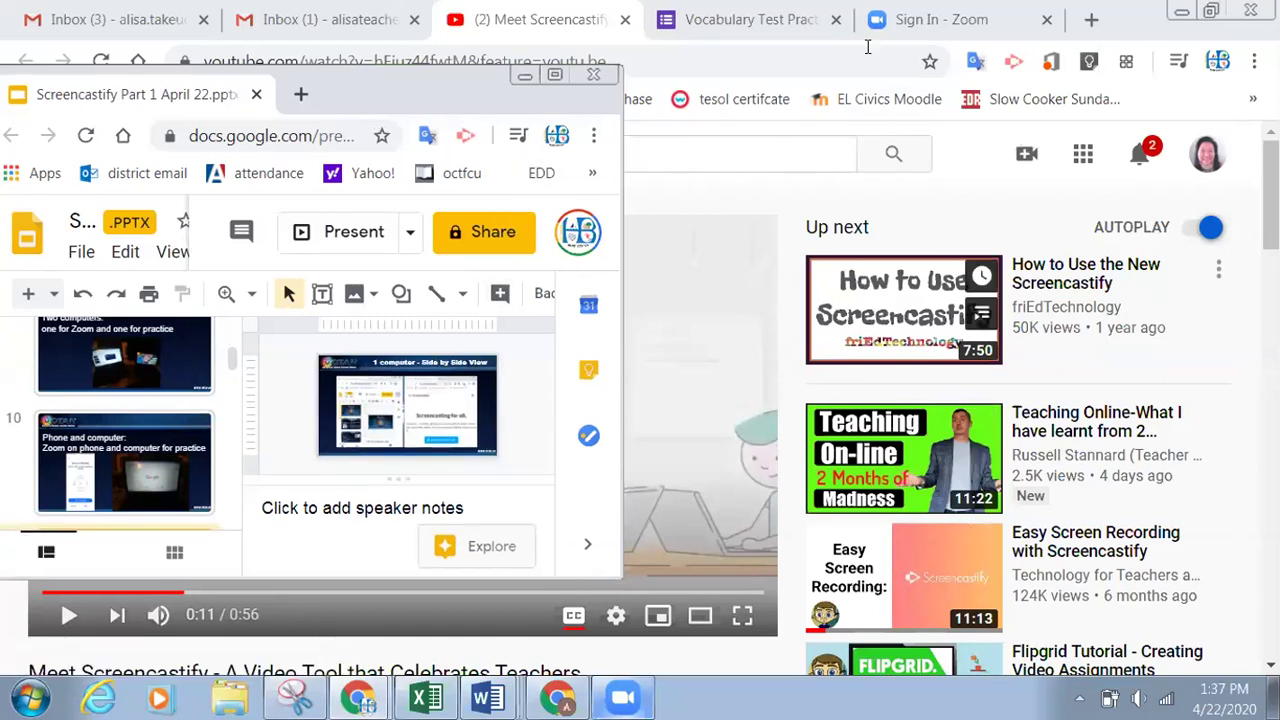
Open a new browser tab, detach it into its own window and restore that window from its maximized size.
{"action": "left_click", "coordinate": [1092, 22]}
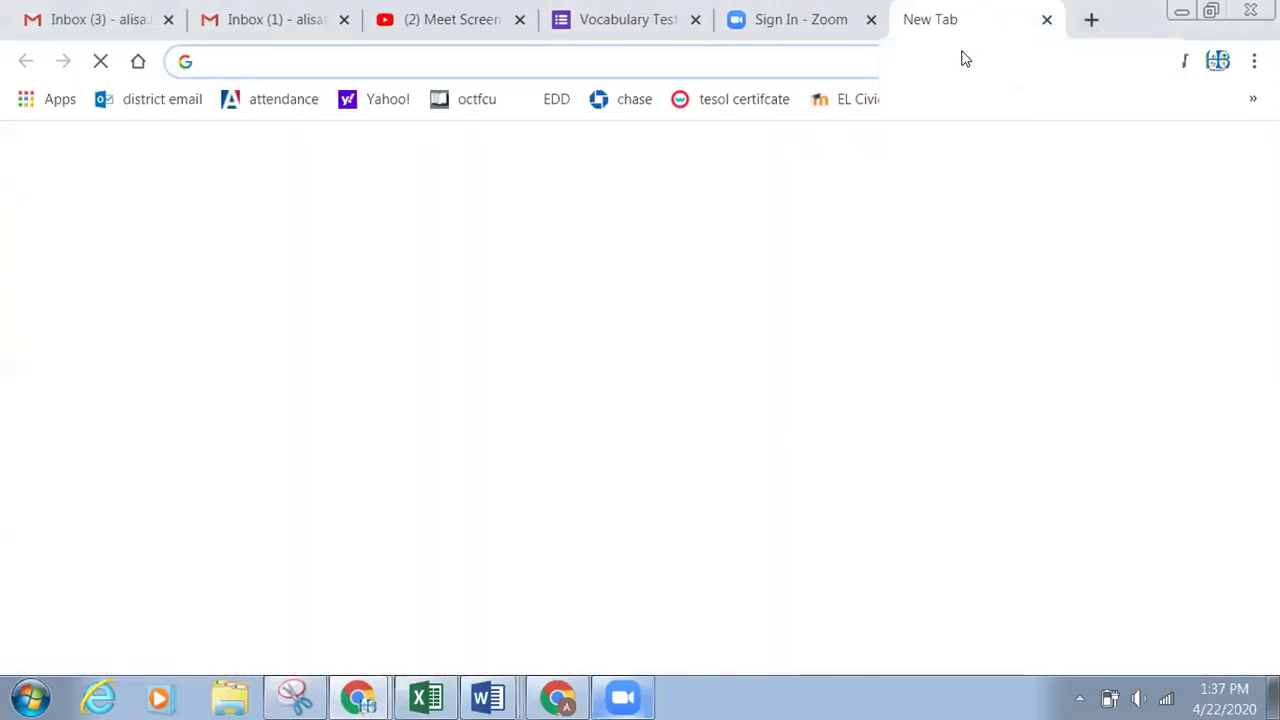
{"action": "left_click_drag", "start_coordinate": [965, 42], "coordinate": [929, 249]}
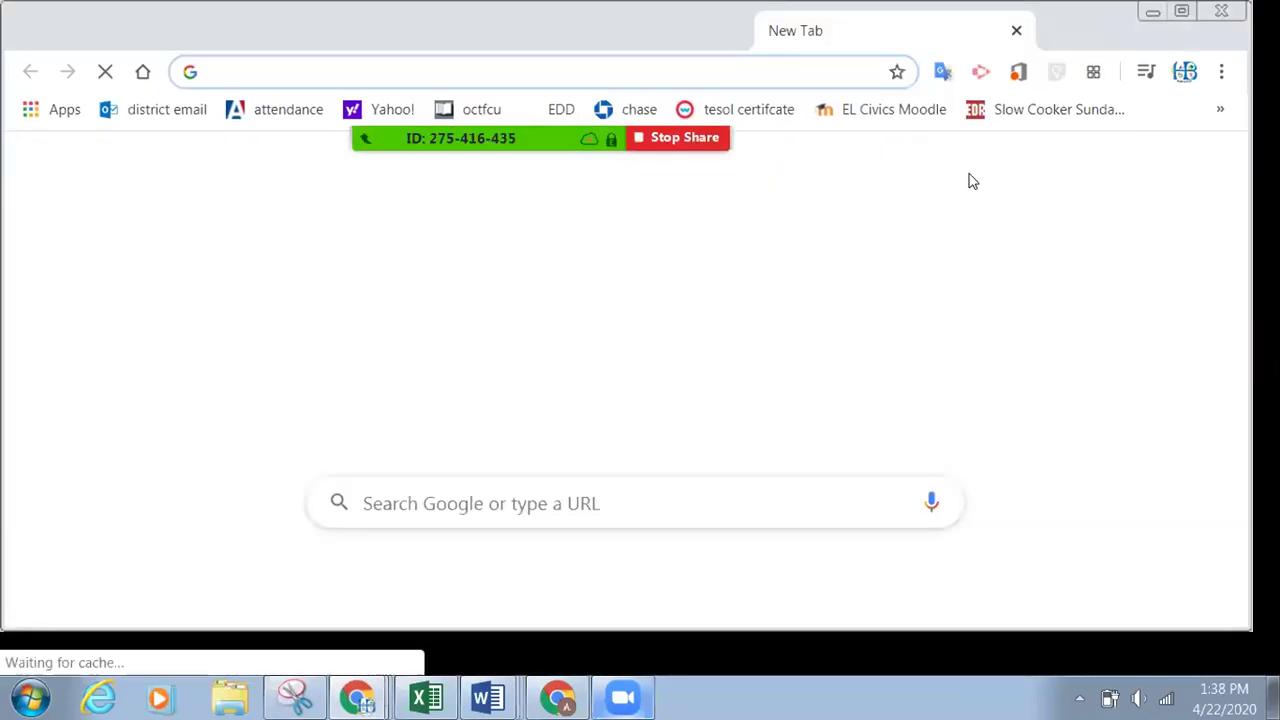
{"action": "left_click", "coordinate": [974, 29]}
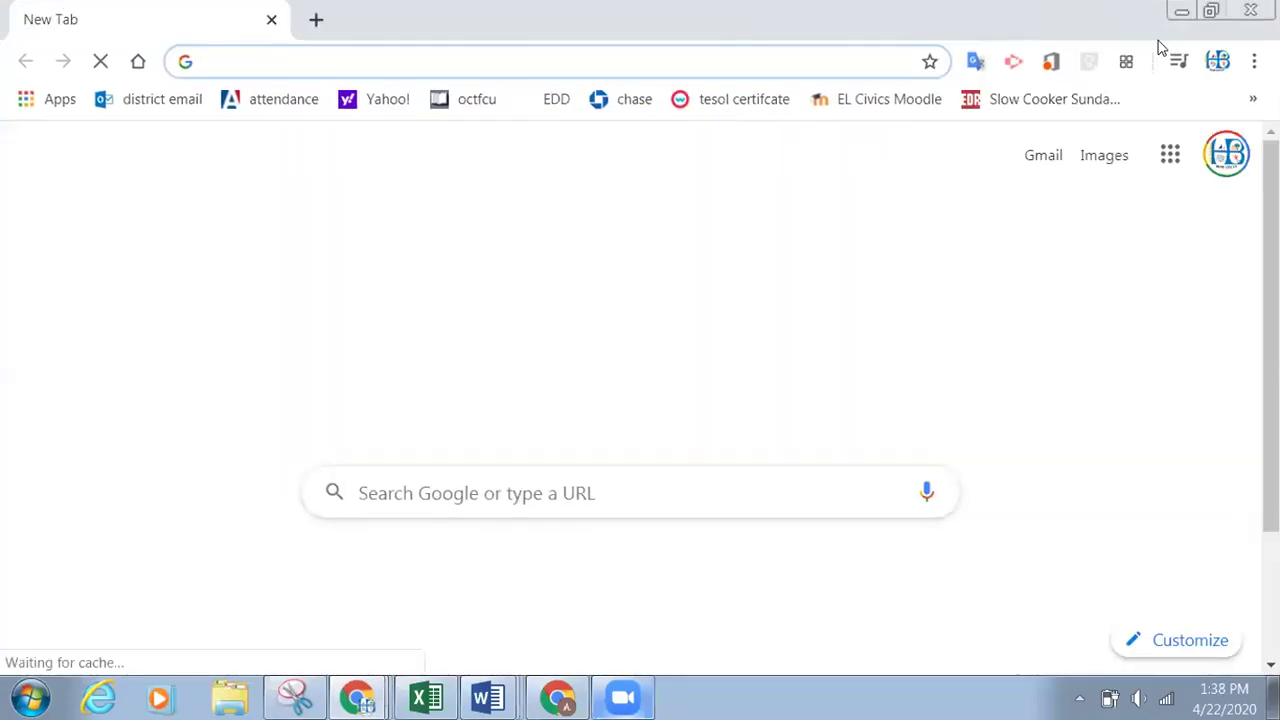
{"action": "left_click", "coordinate": [1211, 12]}
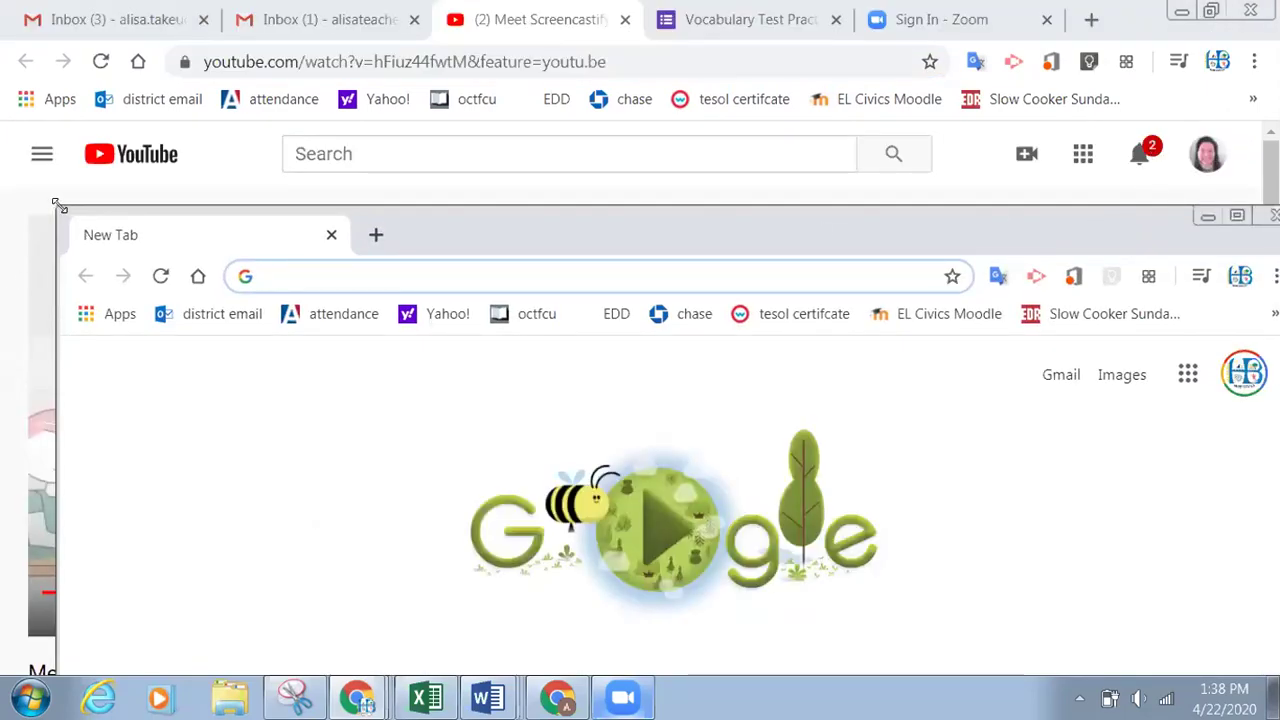
Shrink the New Tab window to about half the screen width and place it over the right half of the screen.
{"action": "left_click_drag", "start_coordinate": [59, 205], "coordinate": [625, 419]}
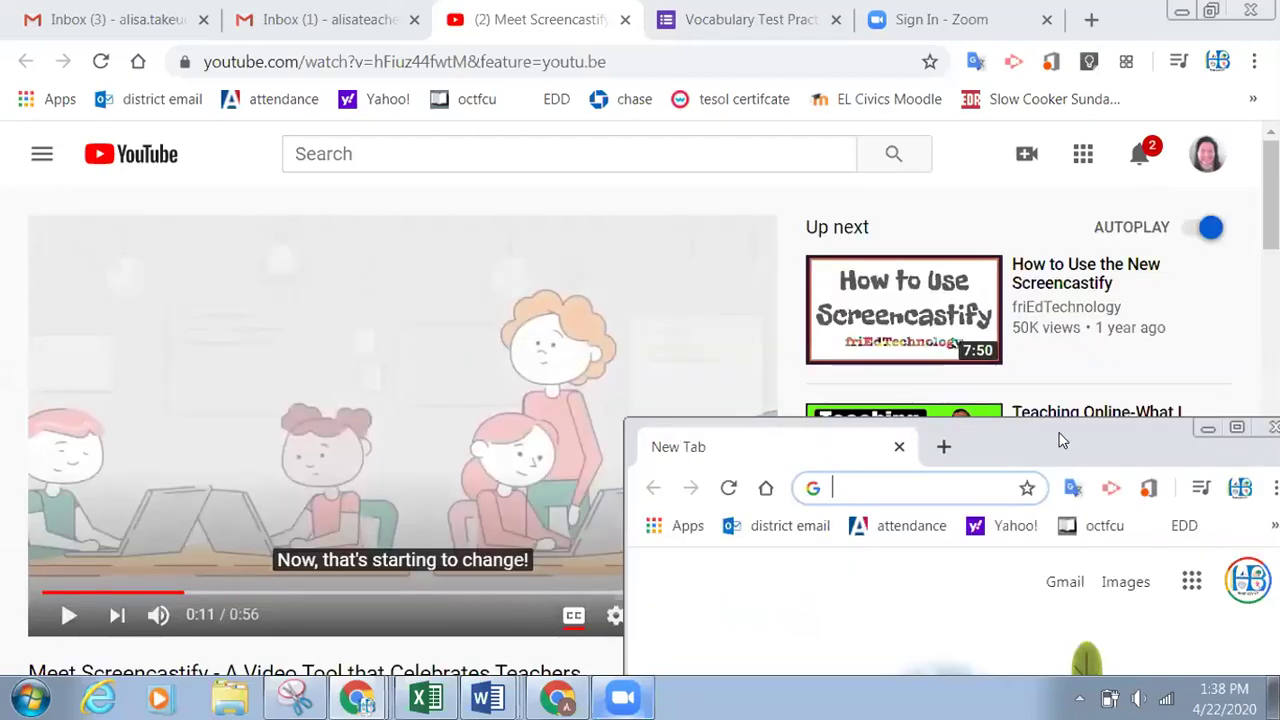
{"action": "left_click_drag", "start_coordinate": [1062, 441], "coordinate": [1001, 79]}
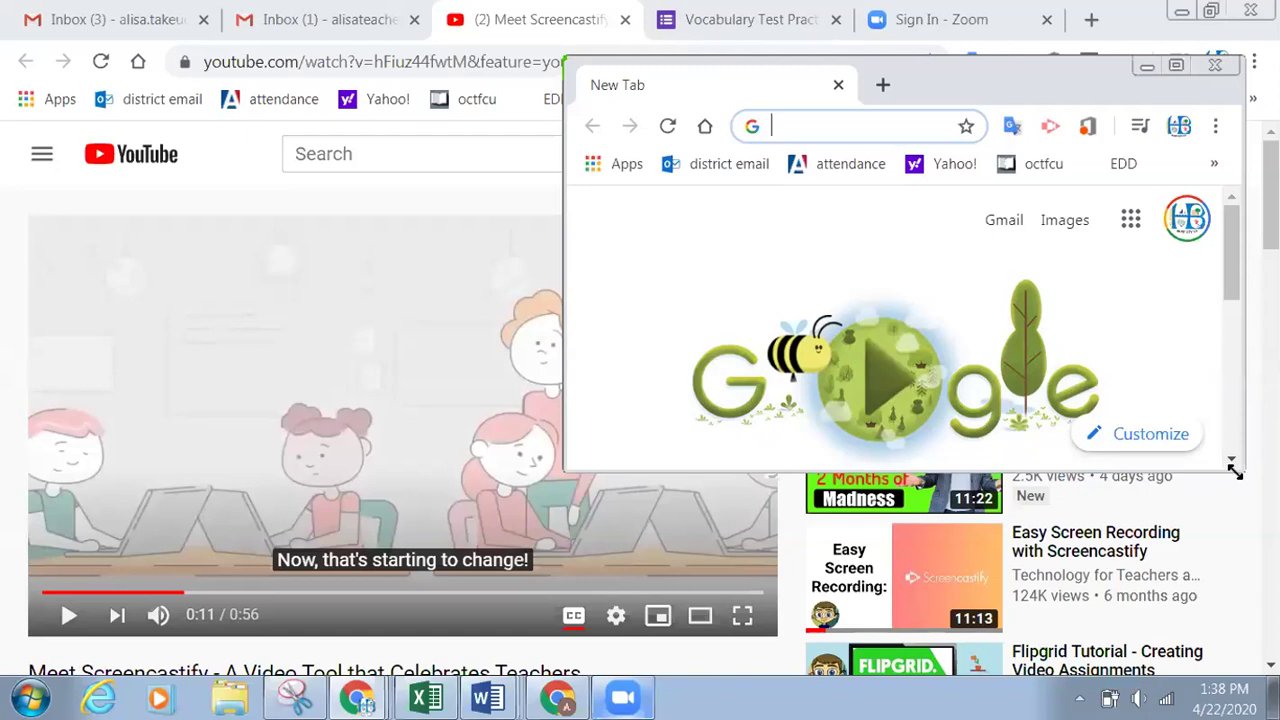
{"action": "left_click_drag", "start_coordinate": [1235, 472], "coordinate": [1257, 627]}
{"action": "left_click_drag", "start_coordinate": [955, 43], "coordinate": [955, 22]}
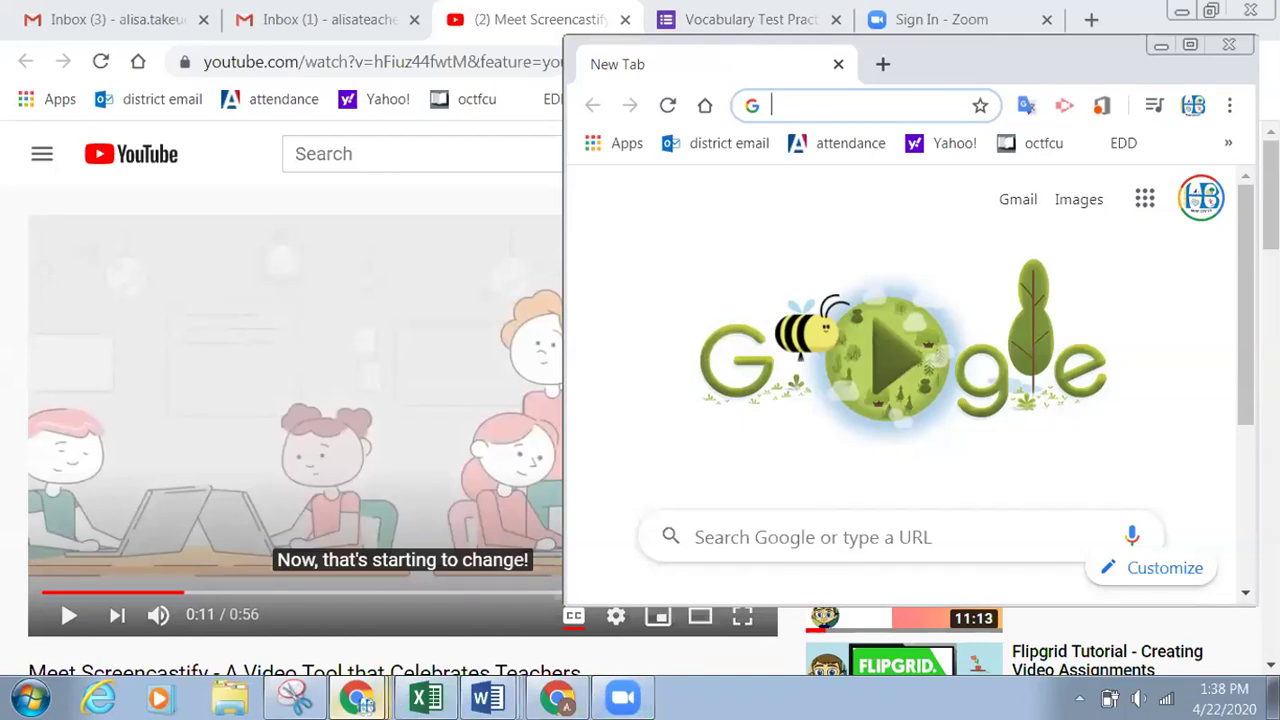
Bring the Screencastify Part 1 April 22 Slides window forward and adjust both windows so they sit side by side without overlapping.
{"action": "left_click", "coordinate": [357, 697]}
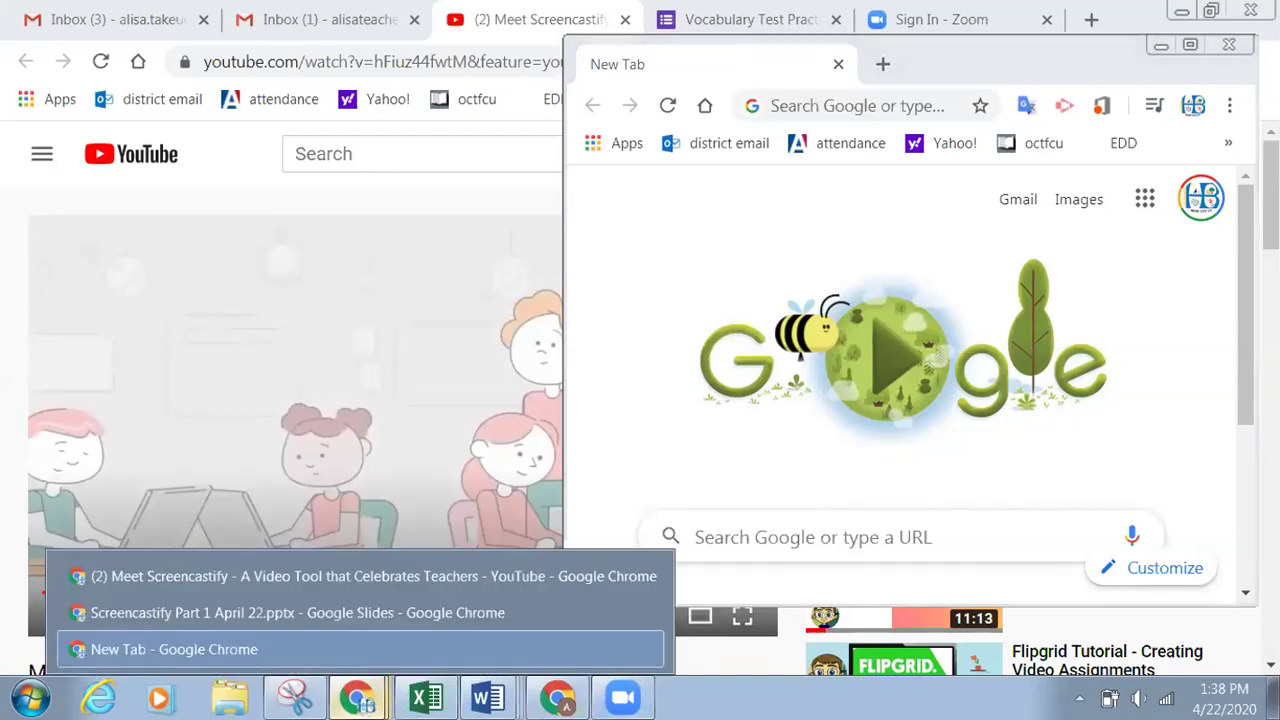
{"action": "left_click", "coordinate": [349, 613]}
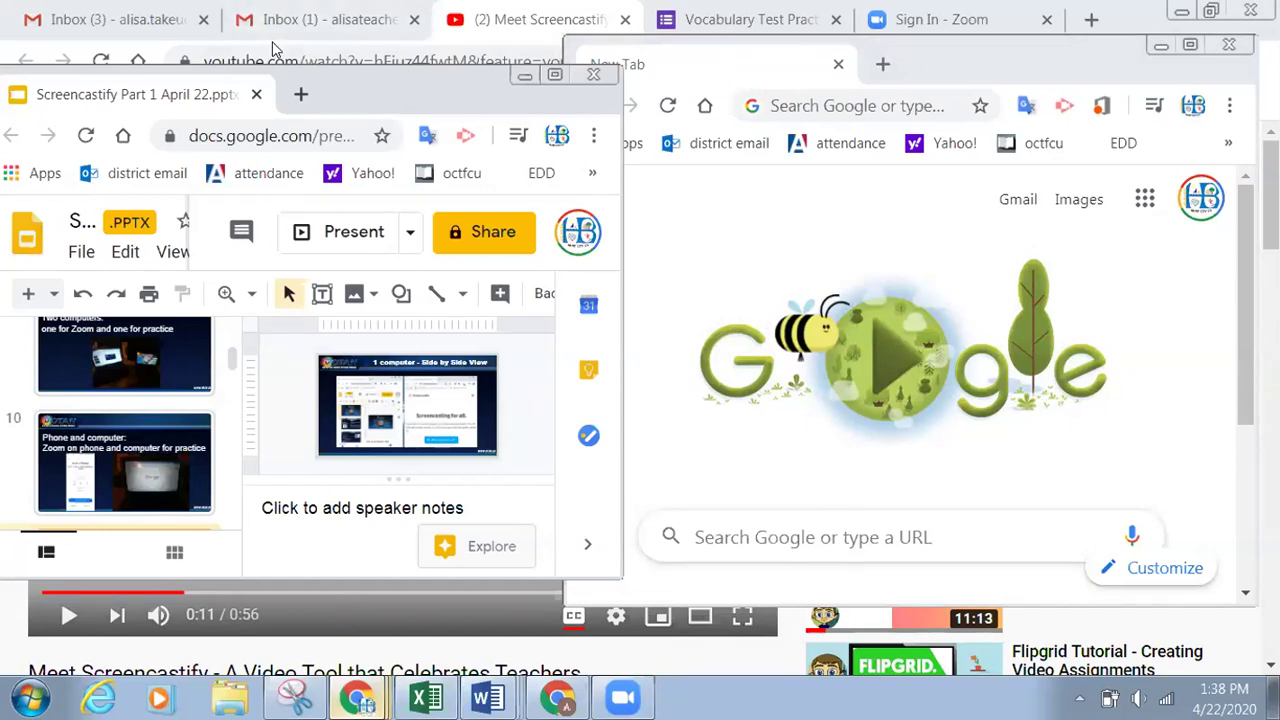
{"action": "left_click_drag", "start_coordinate": [272, 48], "coordinate": [274, 48]}
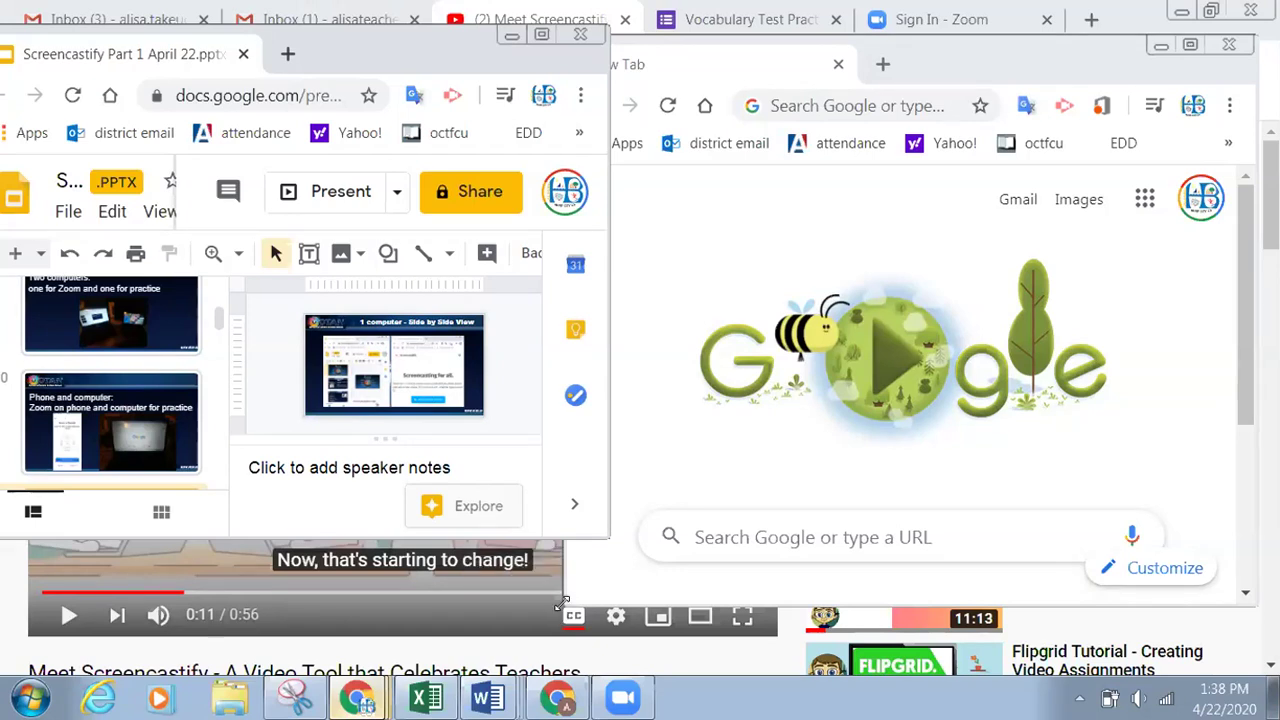
{"action": "left_click_drag", "start_coordinate": [562, 604], "coordinate": [637, 569]}
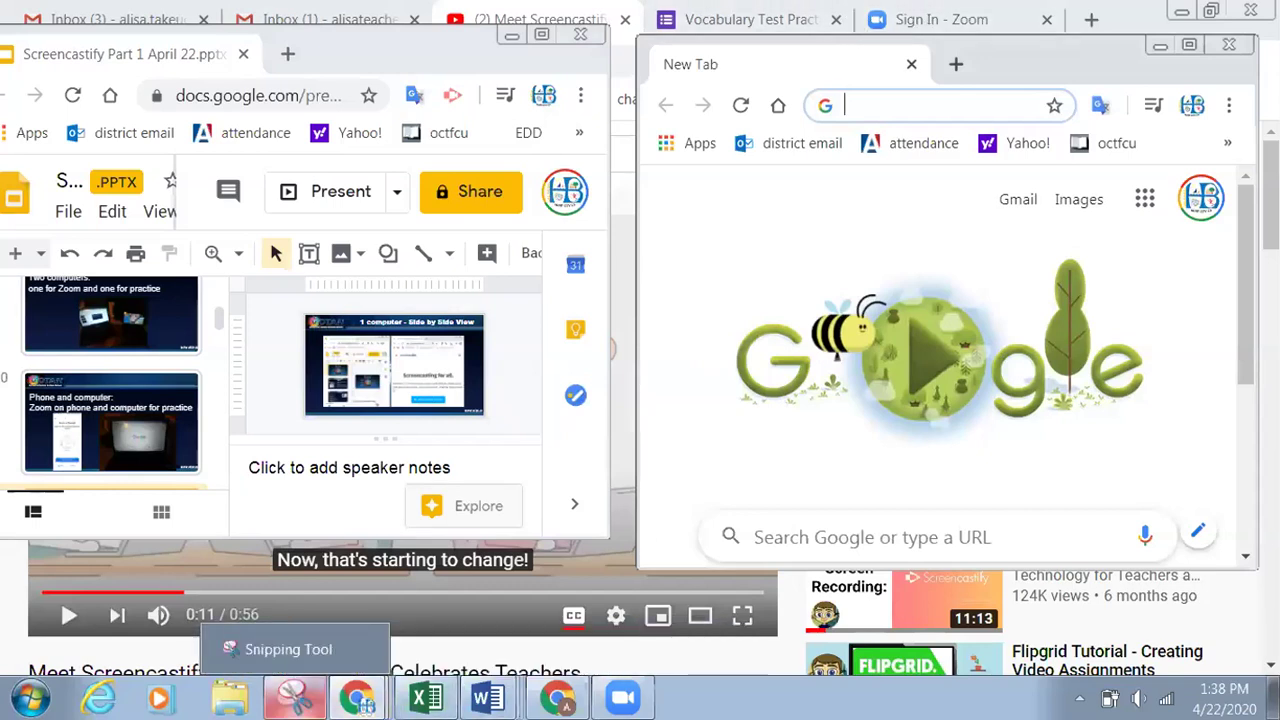
{"action": "mouse_move", "coordinate": [488, 698]}
{"action": "mouse_move", "coordinate": [557, 698]}
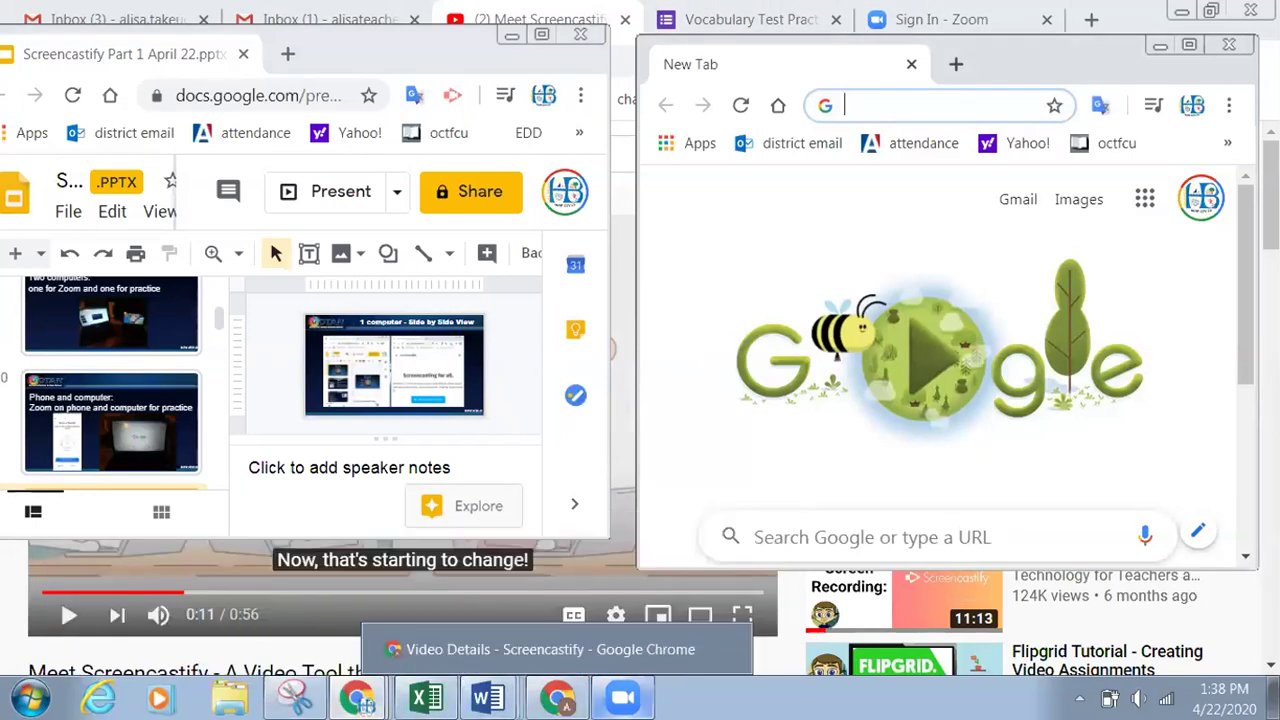
Enlarge the Google Slides window until its edge meets the New Tab window and both are about equally tall.
{"action": "mouse_move", "coordinate": [622, 698]}
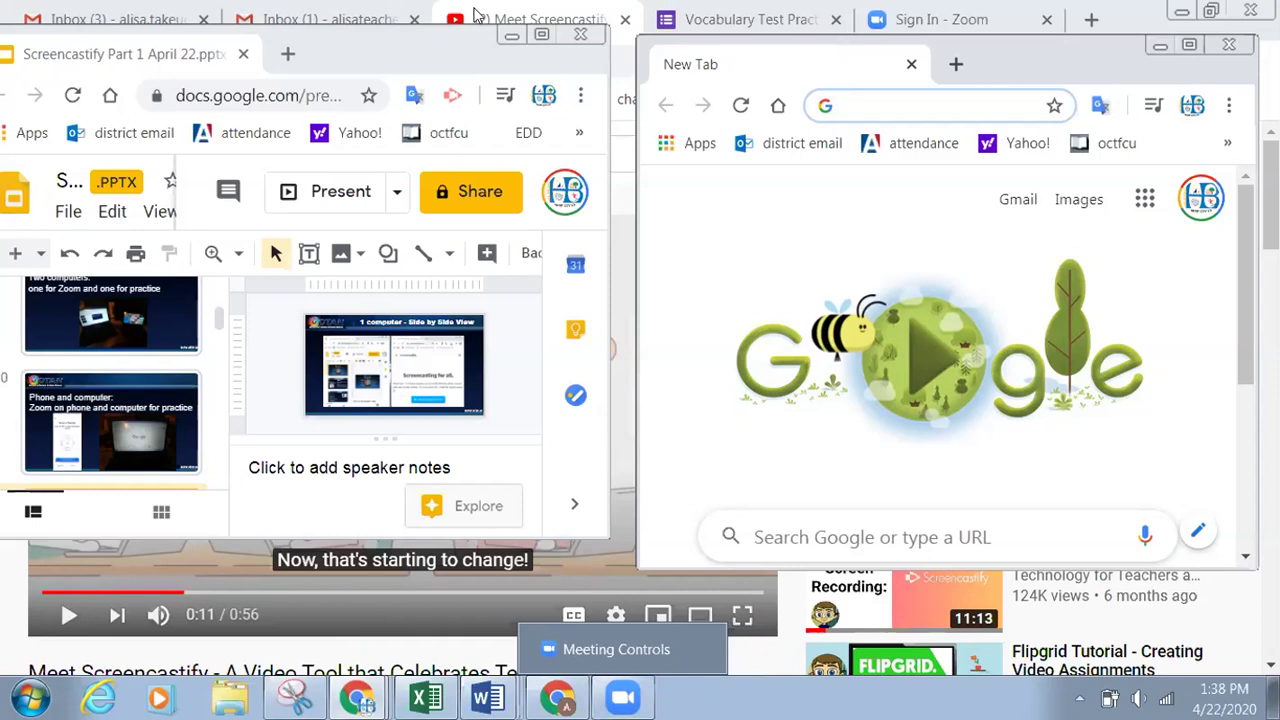
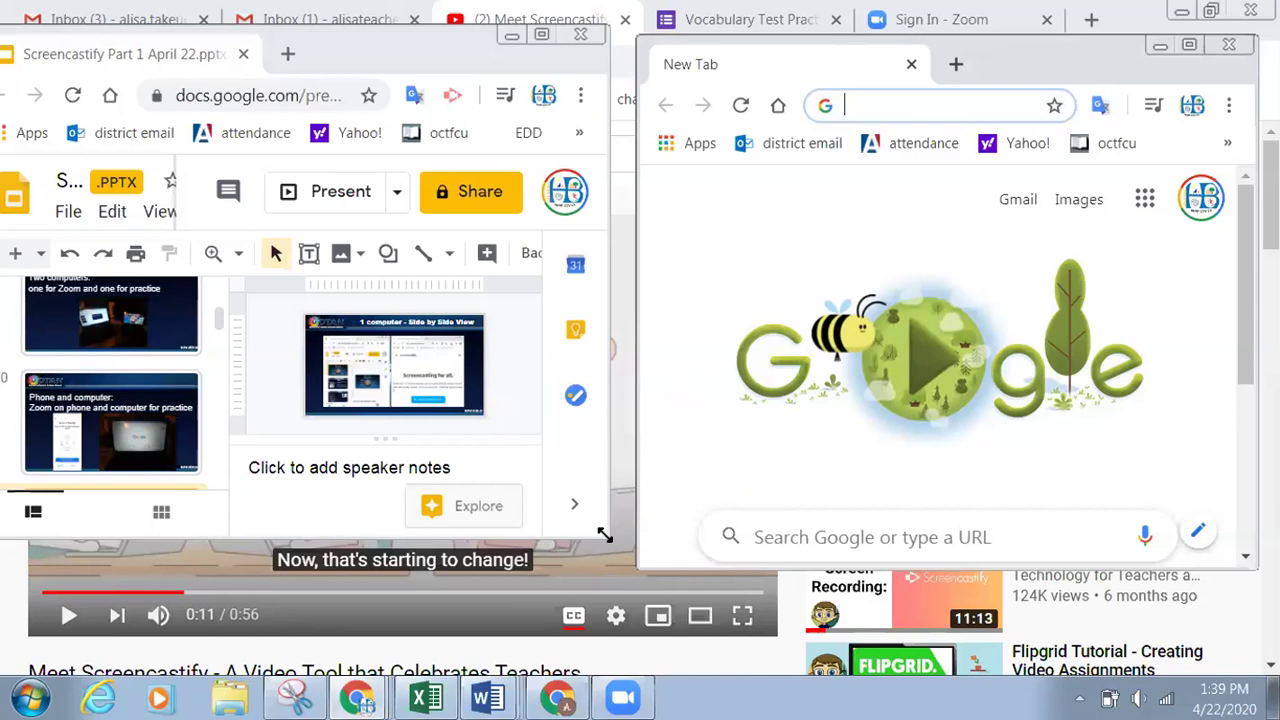
{"action": "left_click_drag", "start_coordinate": [604, 535], "coordinate": [632, 565]}
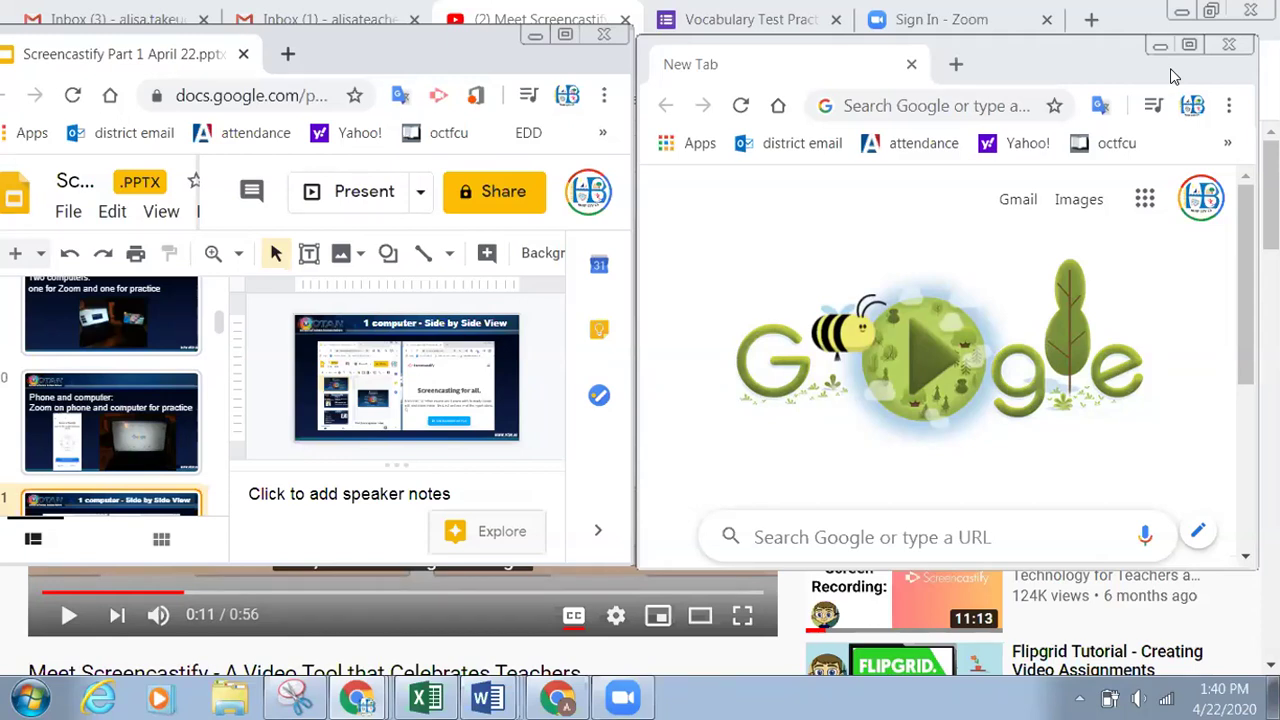
Close the New Tab window and expand the Screencastify Part 1 April 22 Slides window to fill the screen.
{"action": "left_click", "coordinate": [1230, 46]}
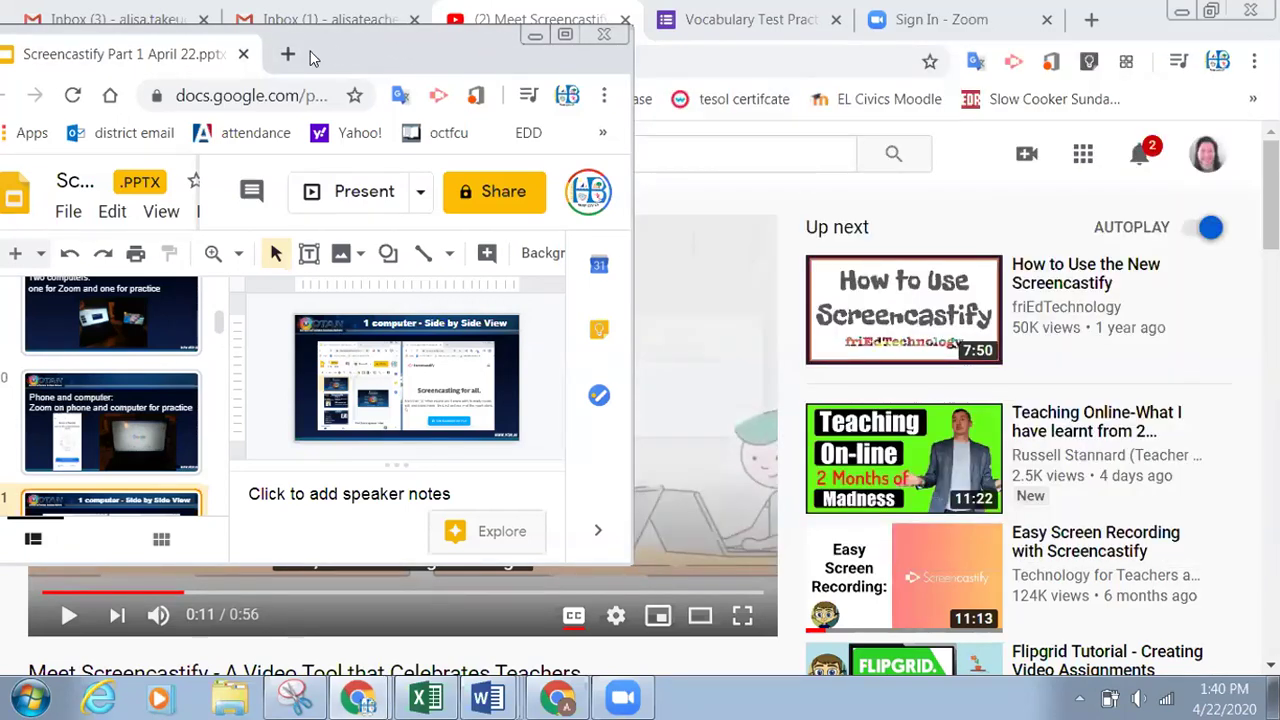
{"action": "left_click_drag", "start_coordinate": [140, 52], "coordinate": [284, 32]}
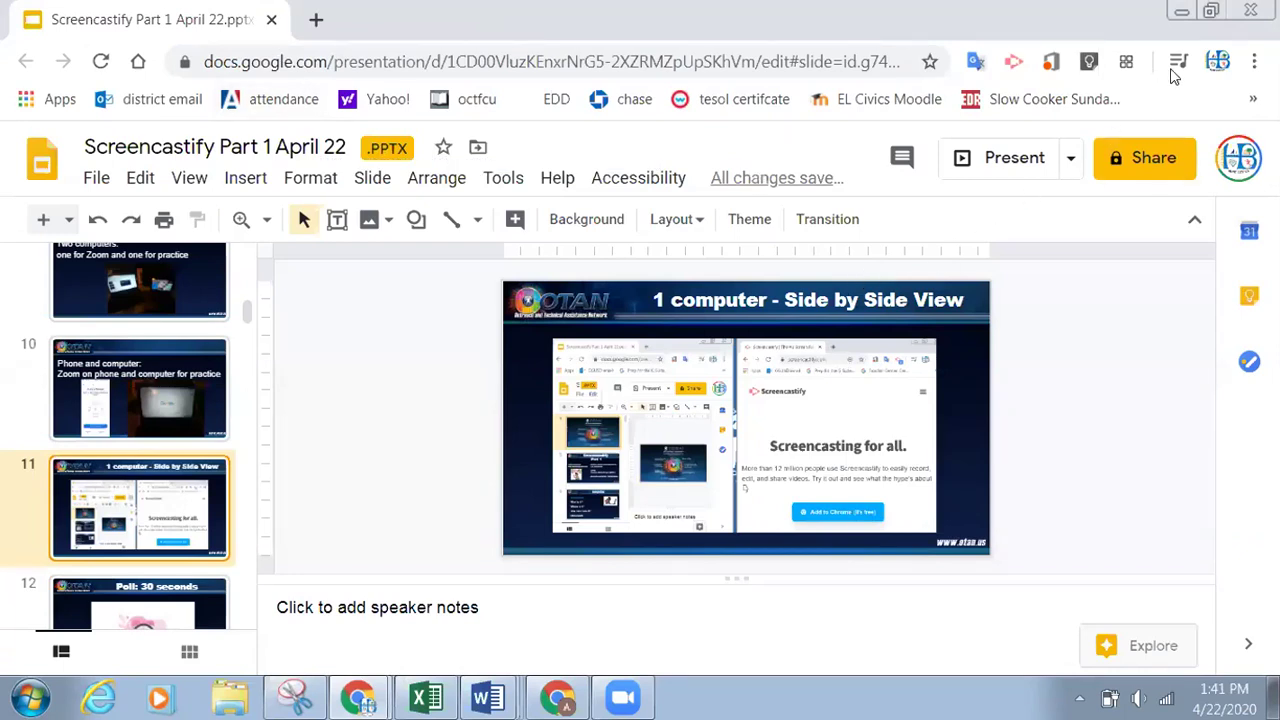
Restore the Google Slides window from its maximized size, shrink it and place it over the left half of the screen.
{"action": "left_click", "coordinate": [1210, 12]}
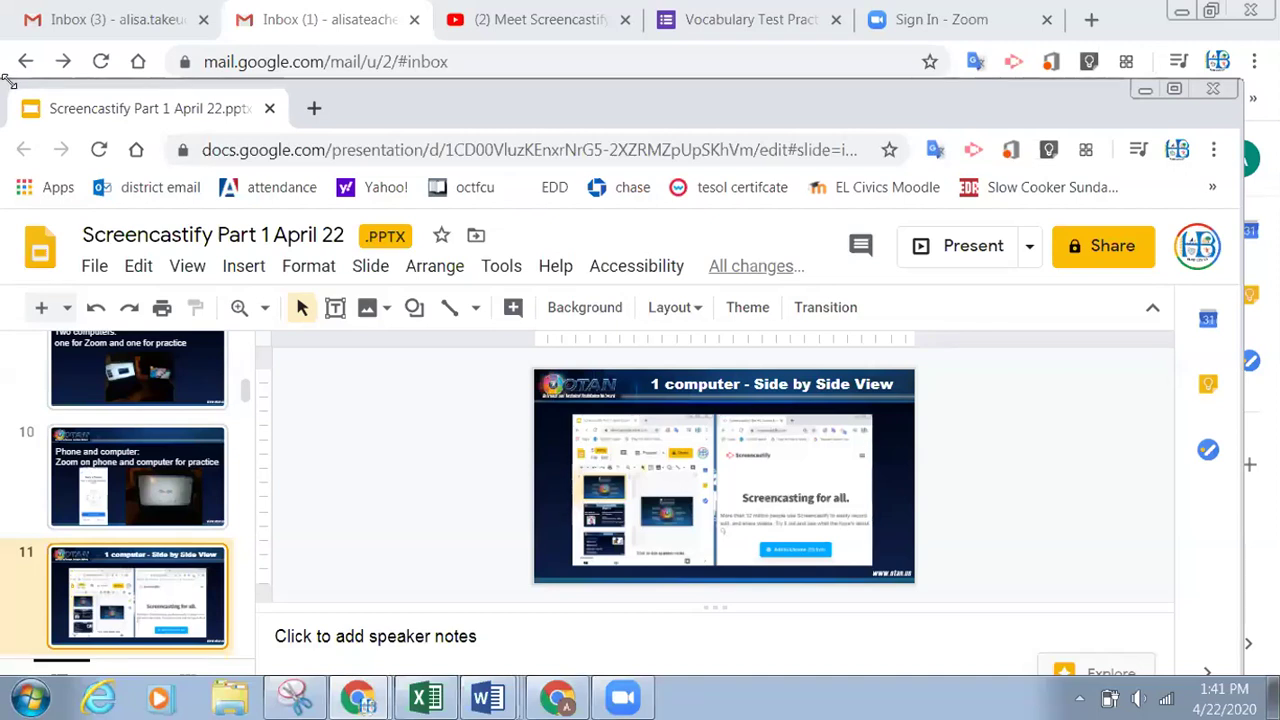
{"action": "left_click_drag", "start_coordinate": [8, 80], "coordinate": [576, 429]}
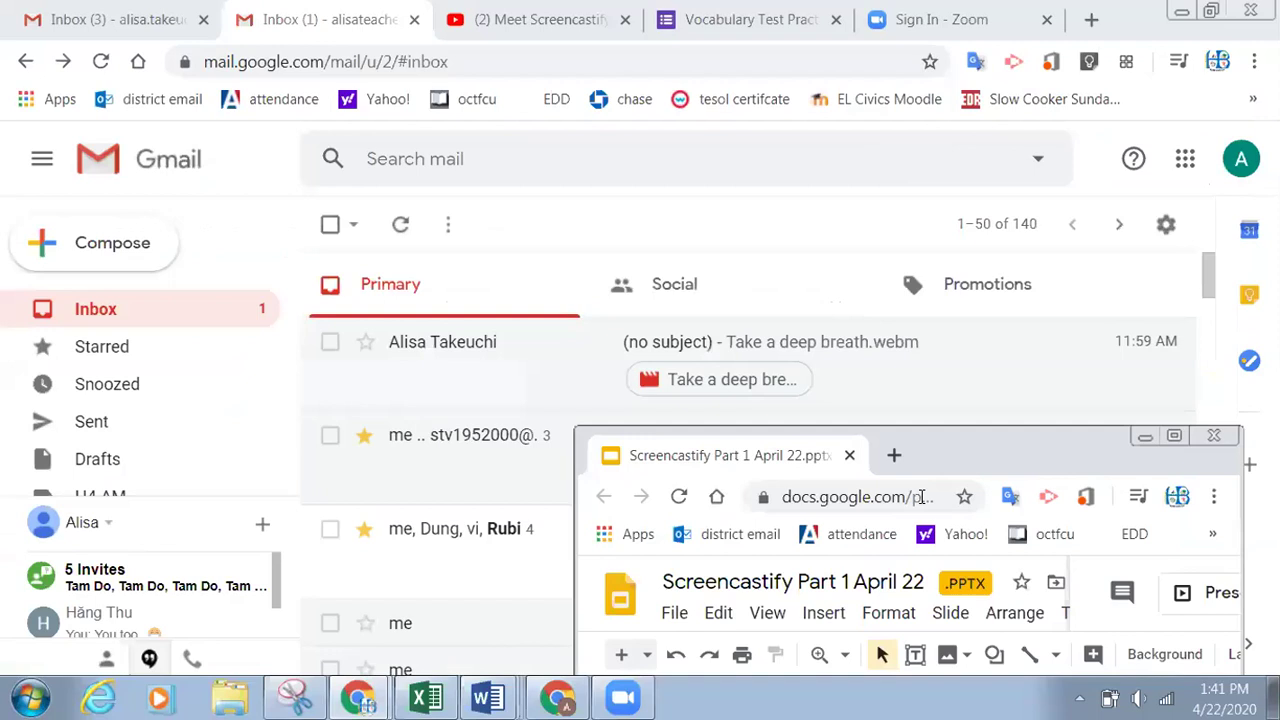
{"action": "left_click_drag", "start_coordinate": [947, 441], "coordinate": [384, 51]}
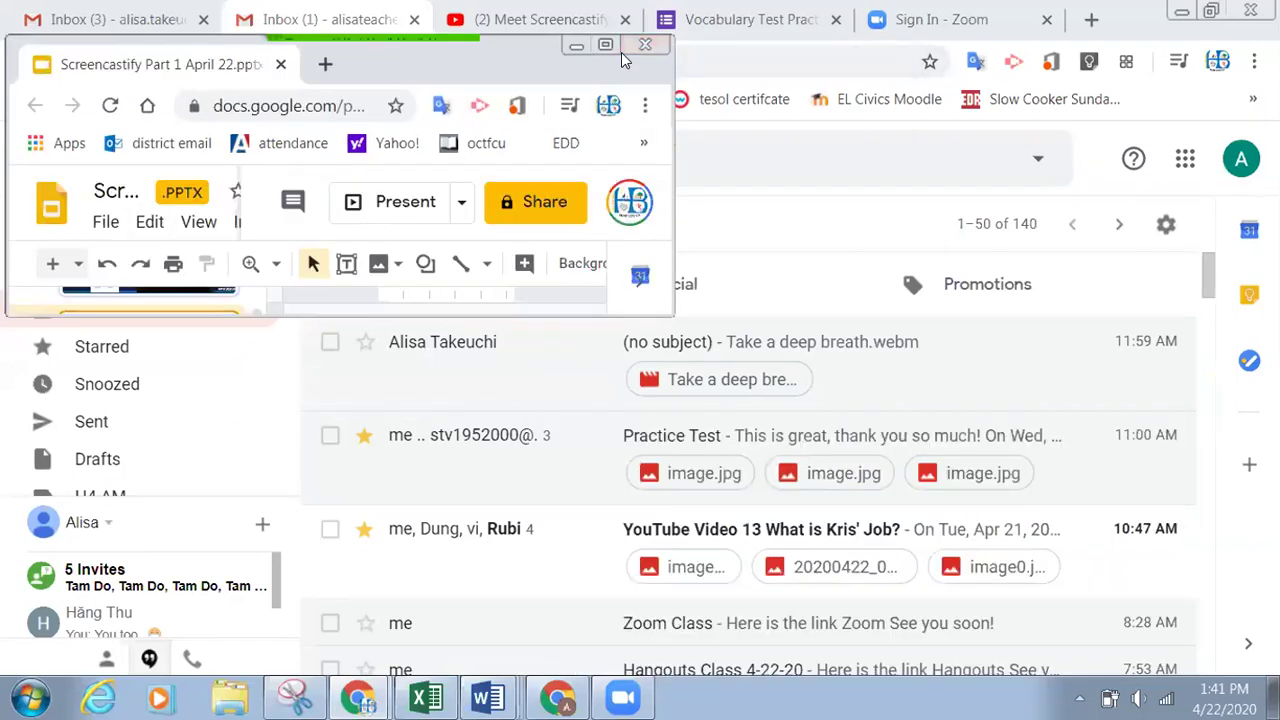
{"action": "left_click_drag", "start_coordinate": [621, 52], "coordinate": [633, 70]}
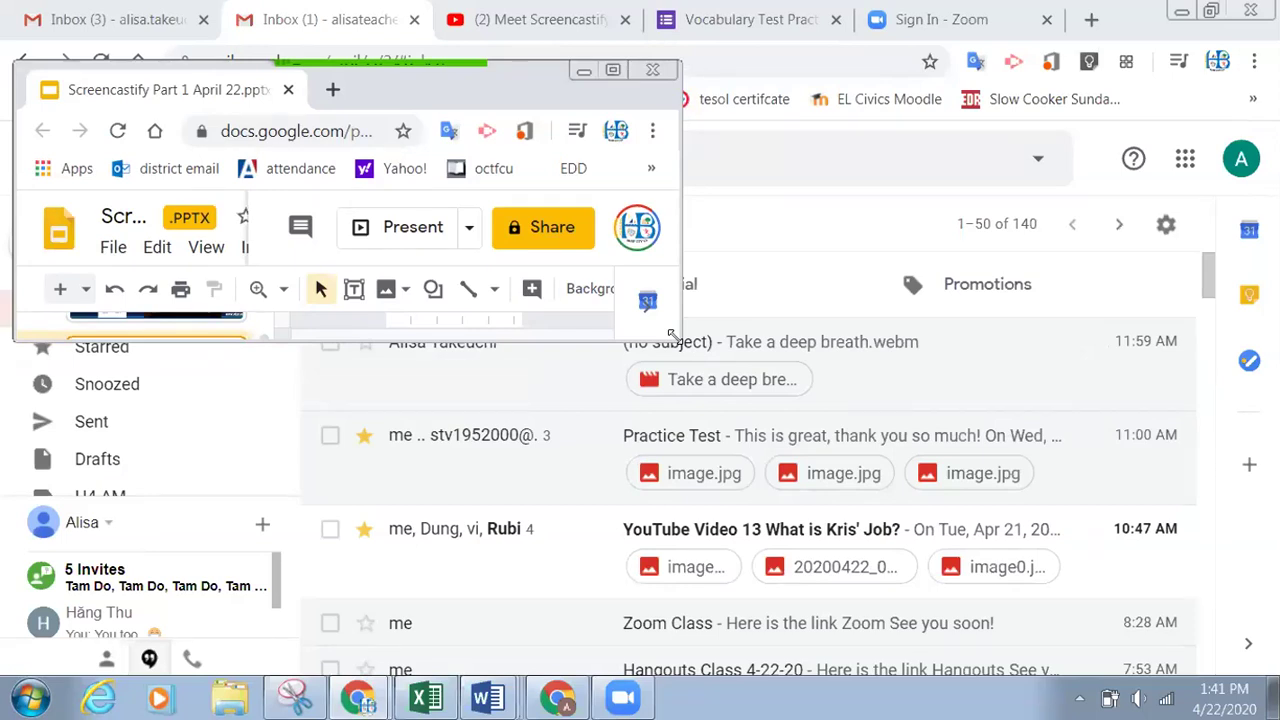
{"action": "left_click_drag", "start_coordinate": [672, 335], "coordinate": [605, 536]}
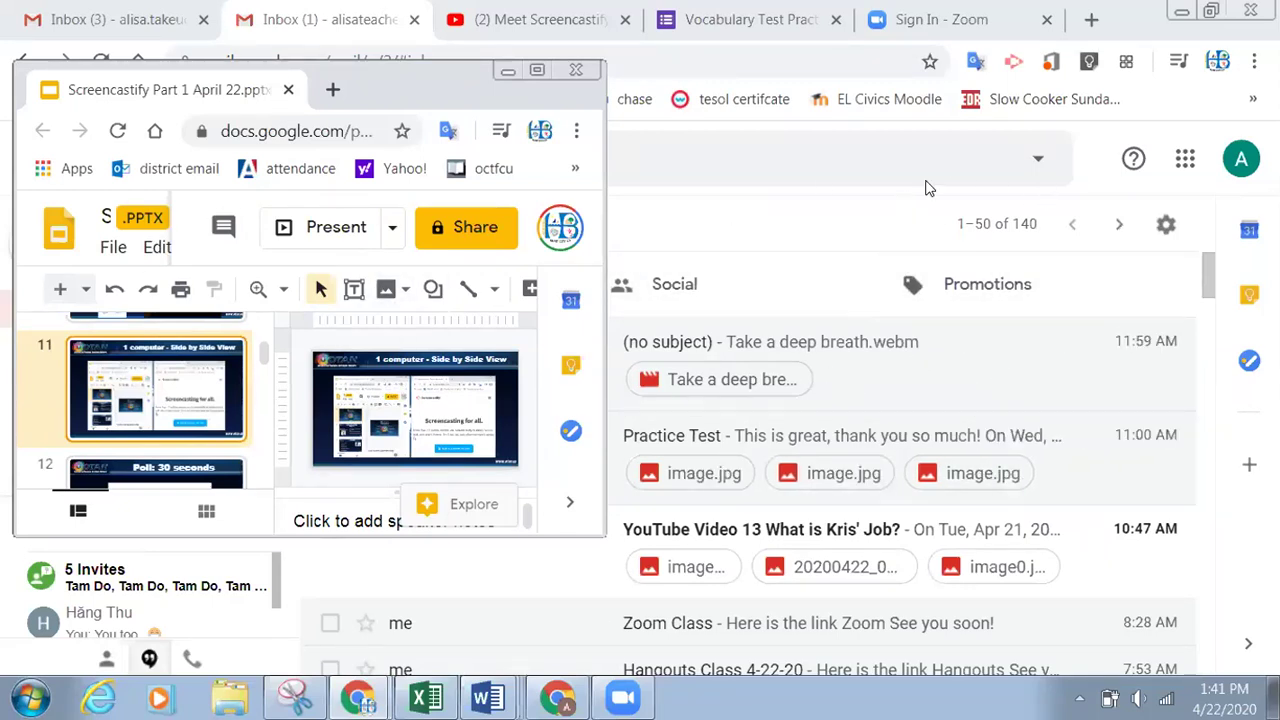
Open a new browser tab in its own window and shrink that window over the right half of the screen.
{"action": "left_click", "coordinate": [1092, 21]}
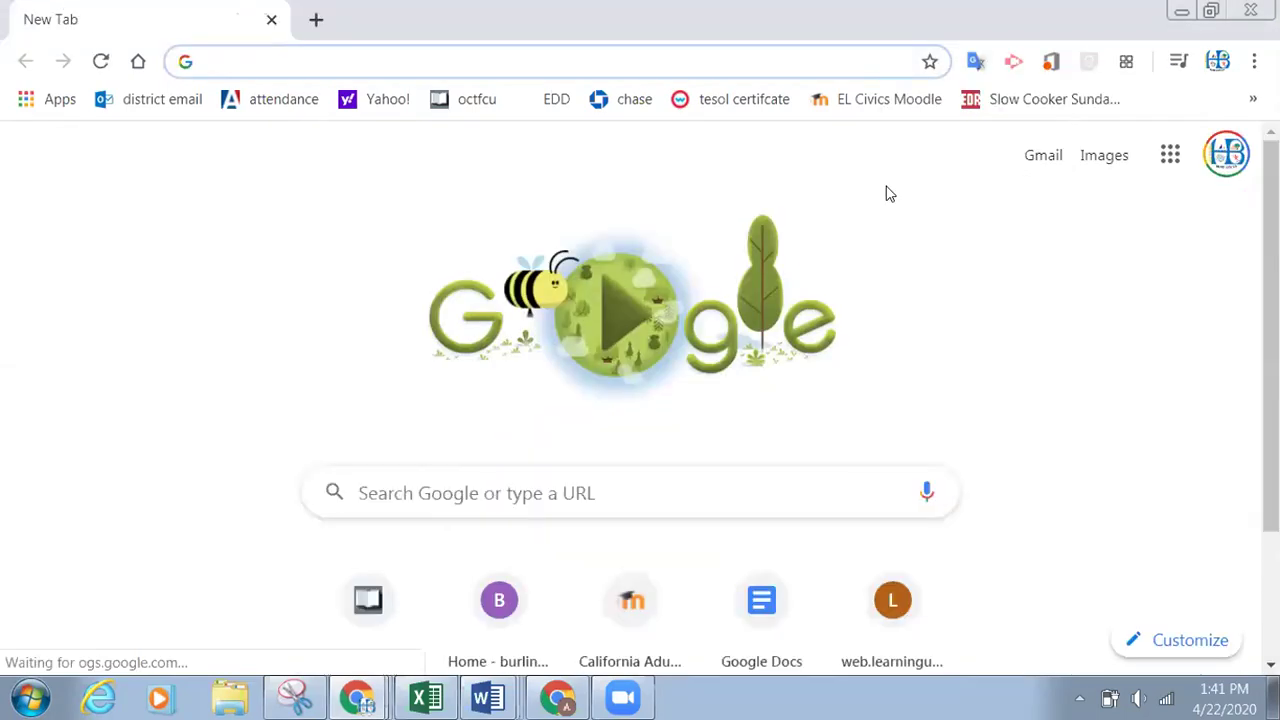
{"action": "left_click", "coordinate": [1209, 11]}
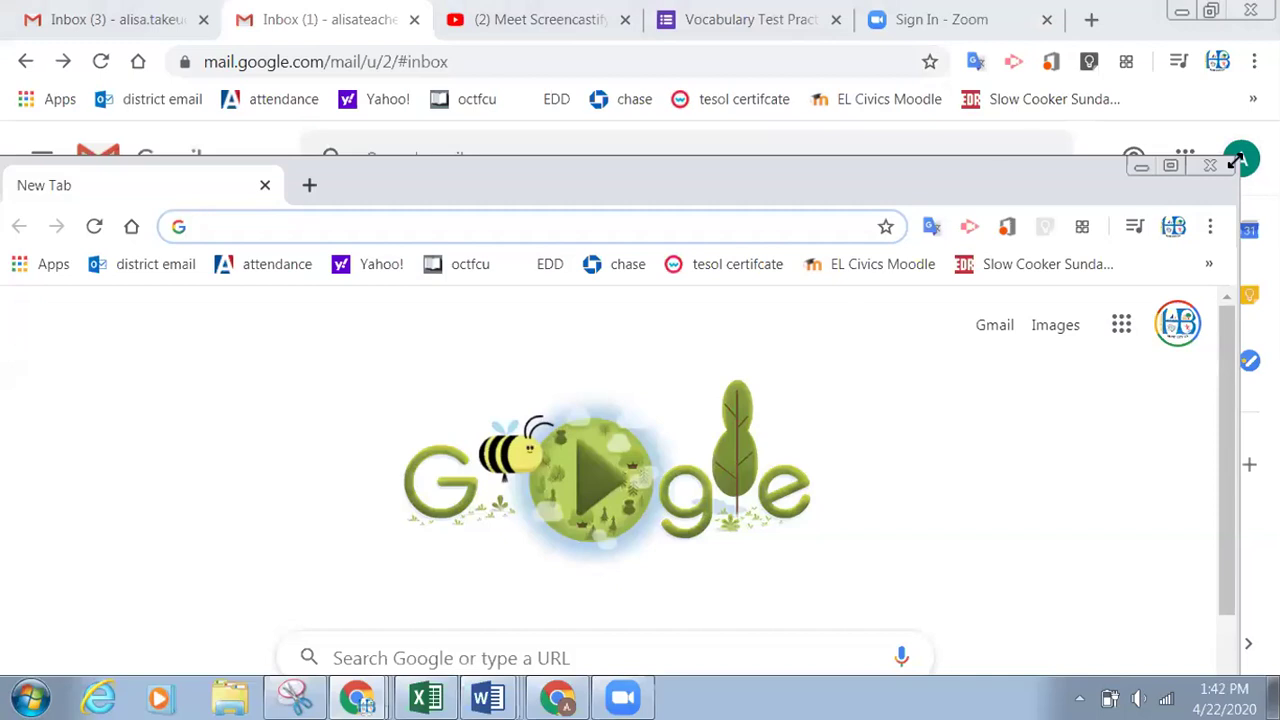
{"action": "left_click_drag", "start_coordinate": [1236, 160], "coordinate": [706, 443]}
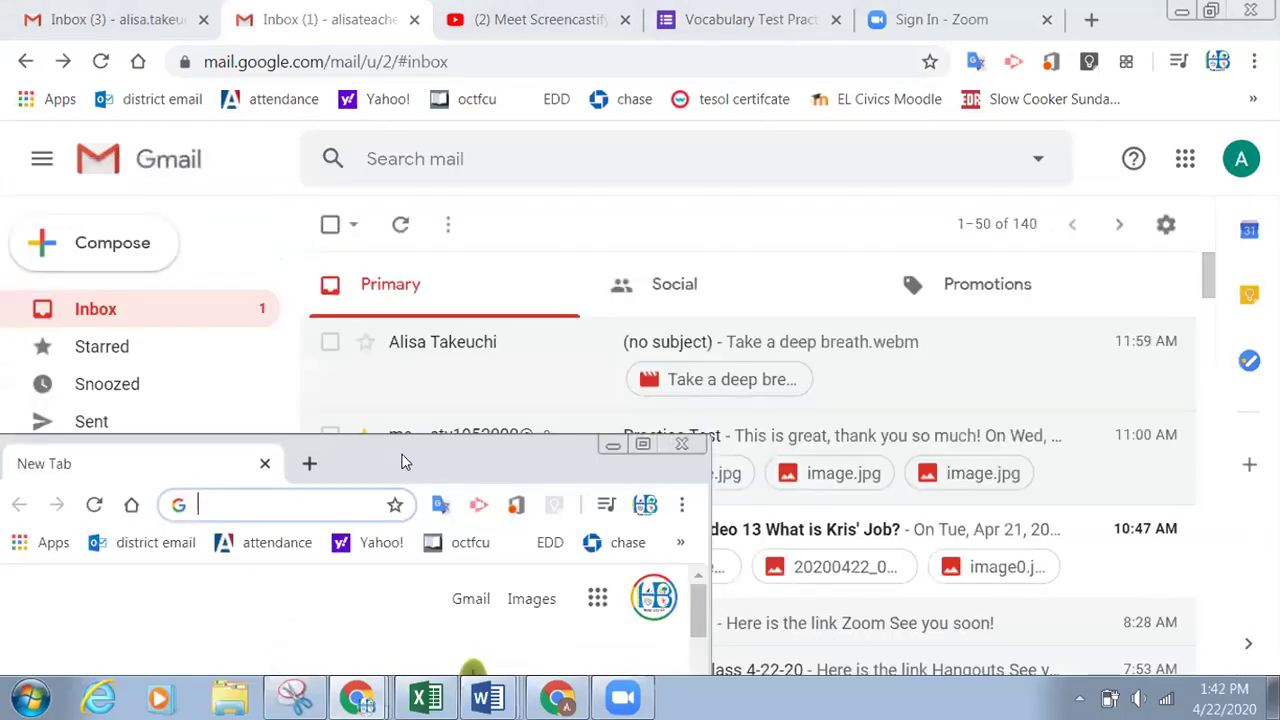
{"action": "left_click_drag", "start_coordinate": [404, 461], "coordinate": [934, 111]}
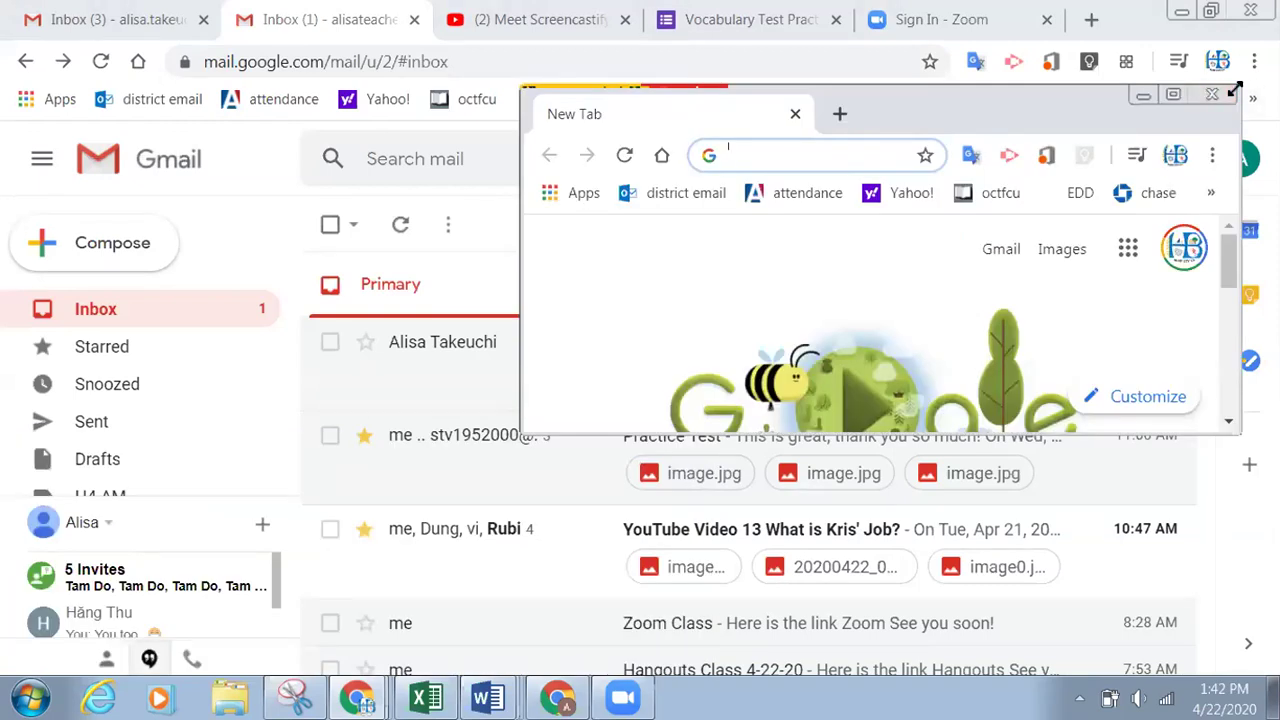
{"action": "left_click_drag", "start_coordinate": [1236, 88], "coordinate": [1242, 95]}
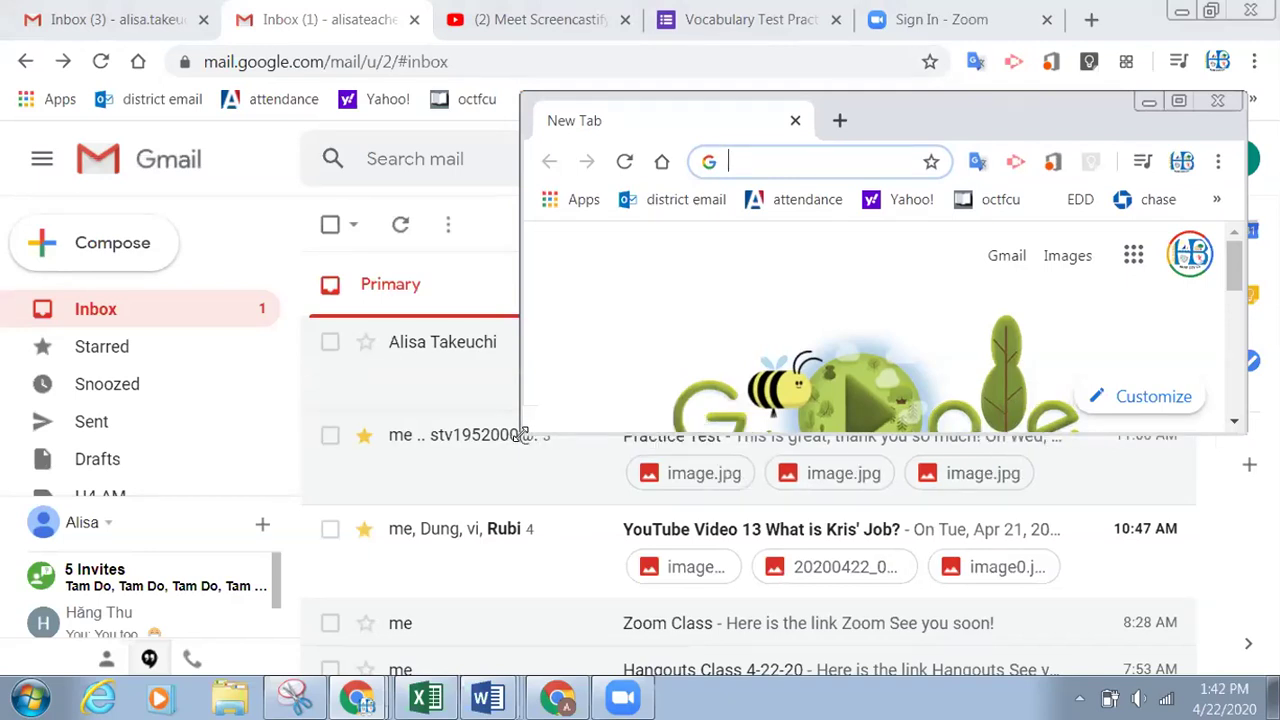
{"action": "left_click_drag", "start_coordinate": [522, 434], "coordinate": [657, 434]}
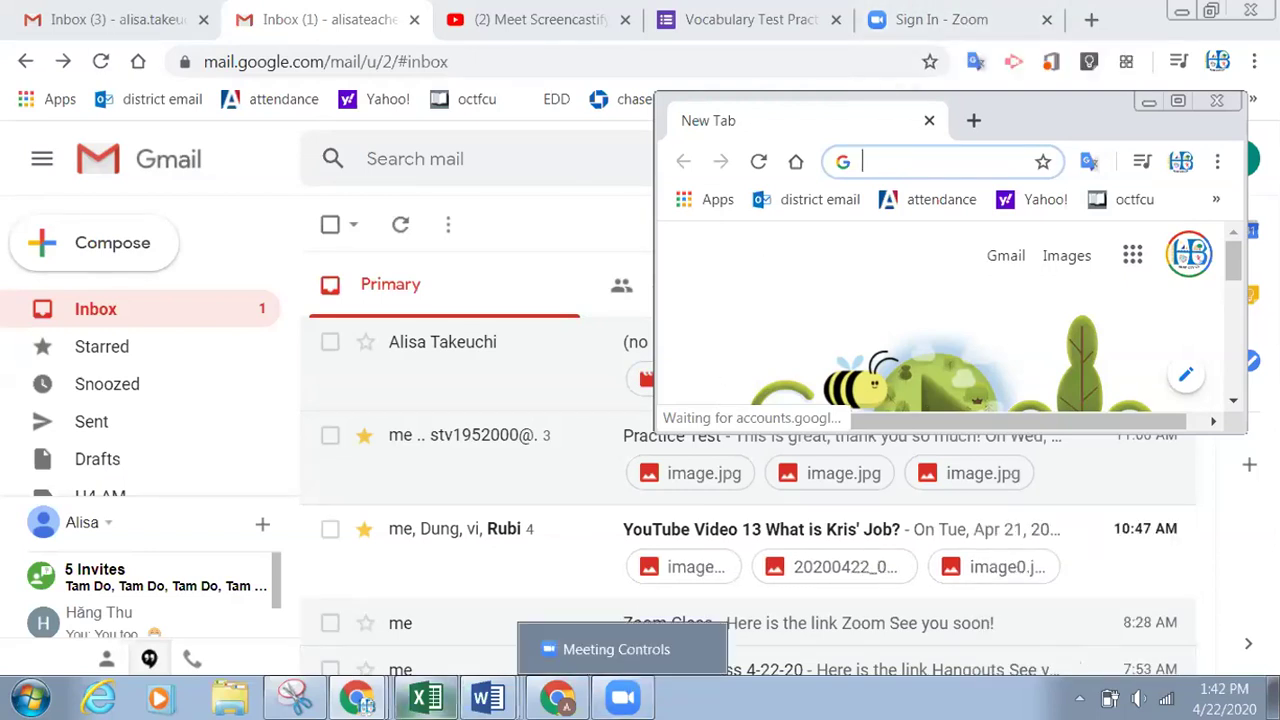
Bring the Screencastify Part 1 April 22 Slides window forward, and lengthen the New Tab window and place it higher beside it.
{"action": "left_click", "coordinate": [230, 649]}
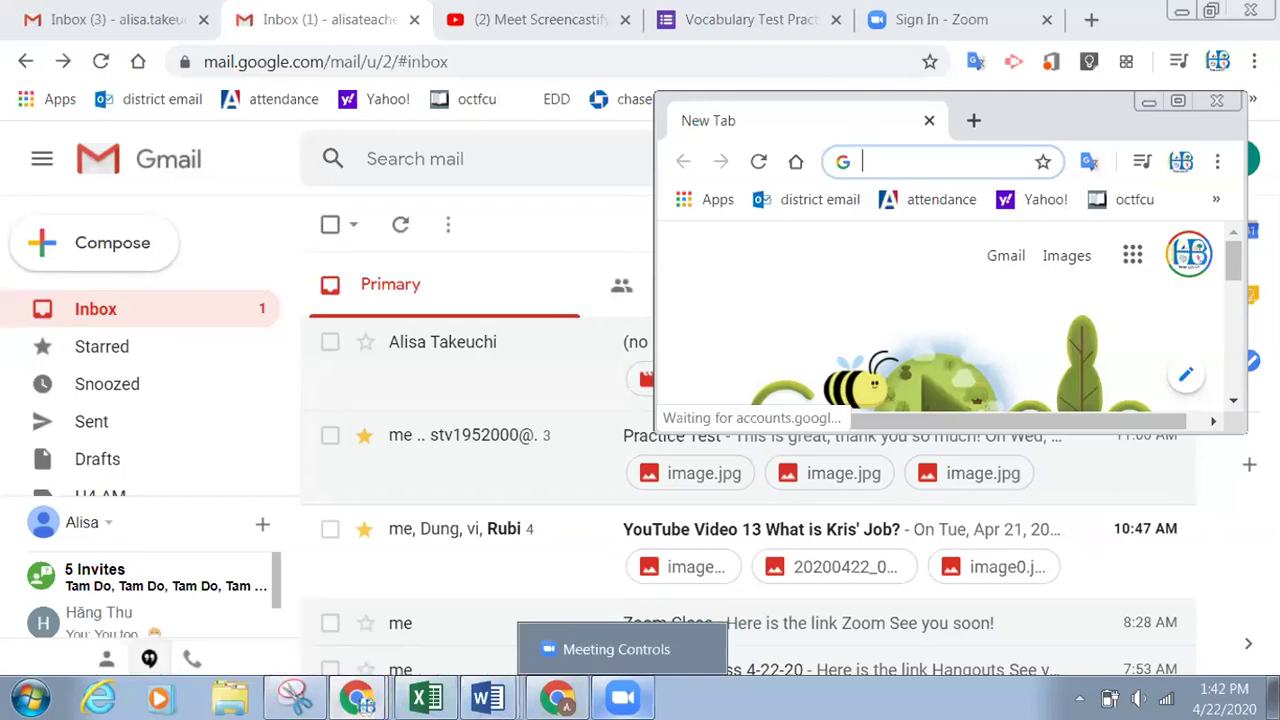
{"action": "mouse_move", "coordinate": [357, 697]}
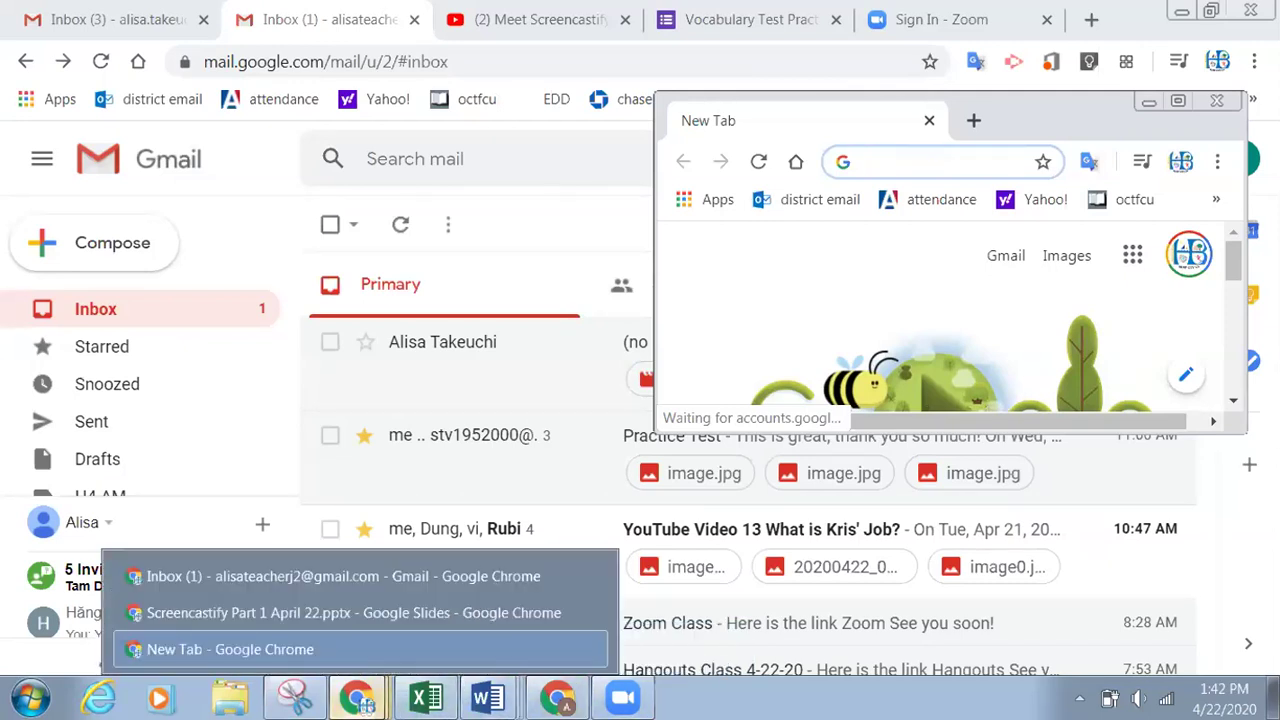
{"action": "left_click", "coordinate": [356, 613]}
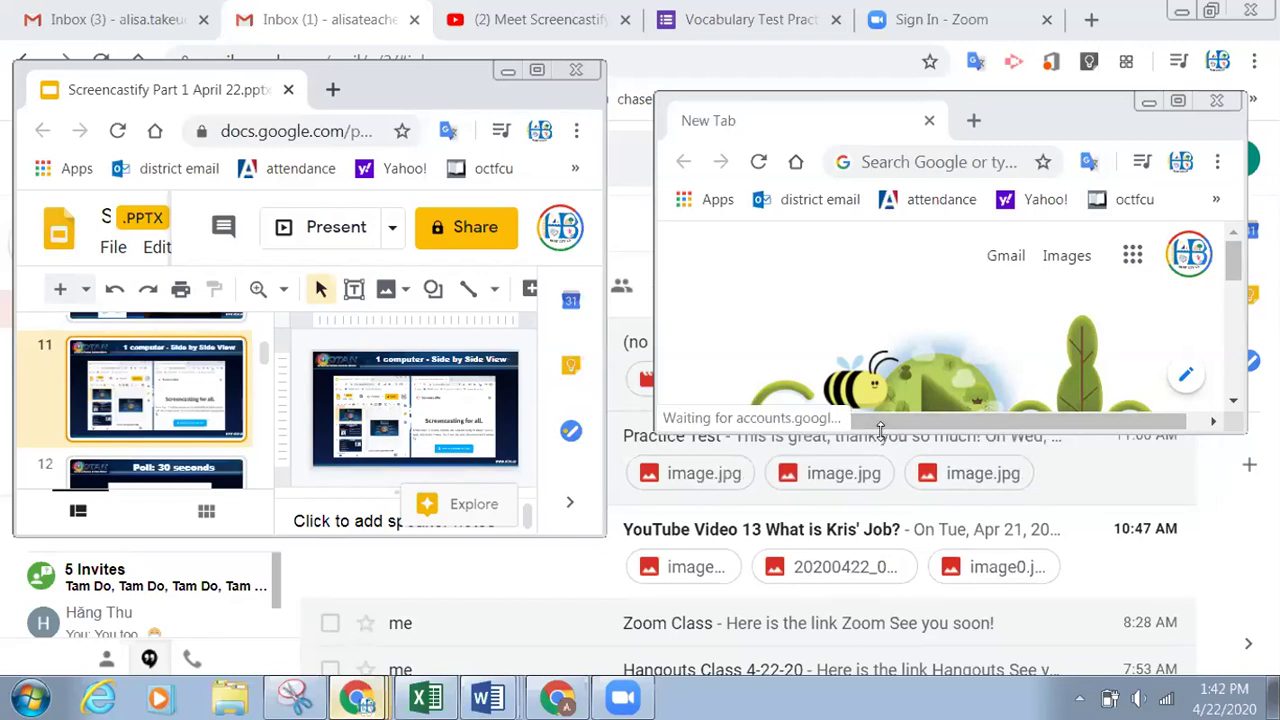
{"action": "left_click_drag", "start_coordinate": [880, 428], "coordinate": [863, 581]}
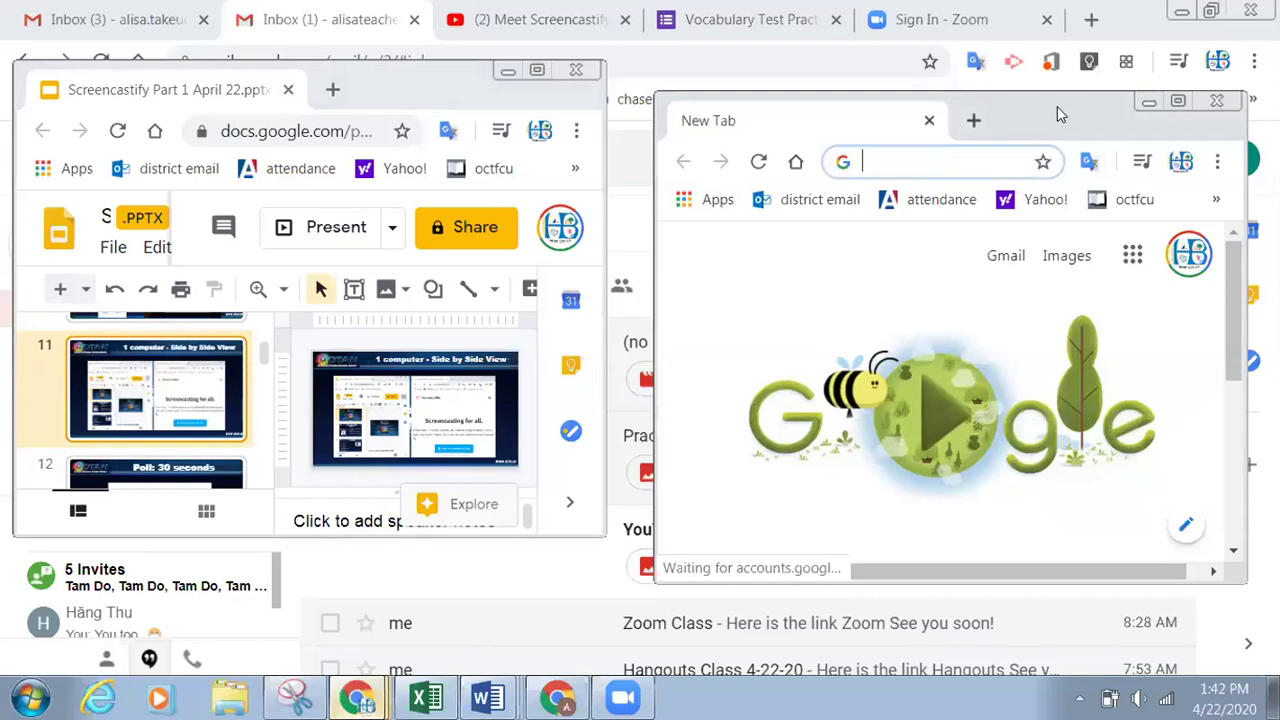
{"action": "left_click_drag", "start_coordinate": [1057, 106], "coordinate": [1067, 49]}
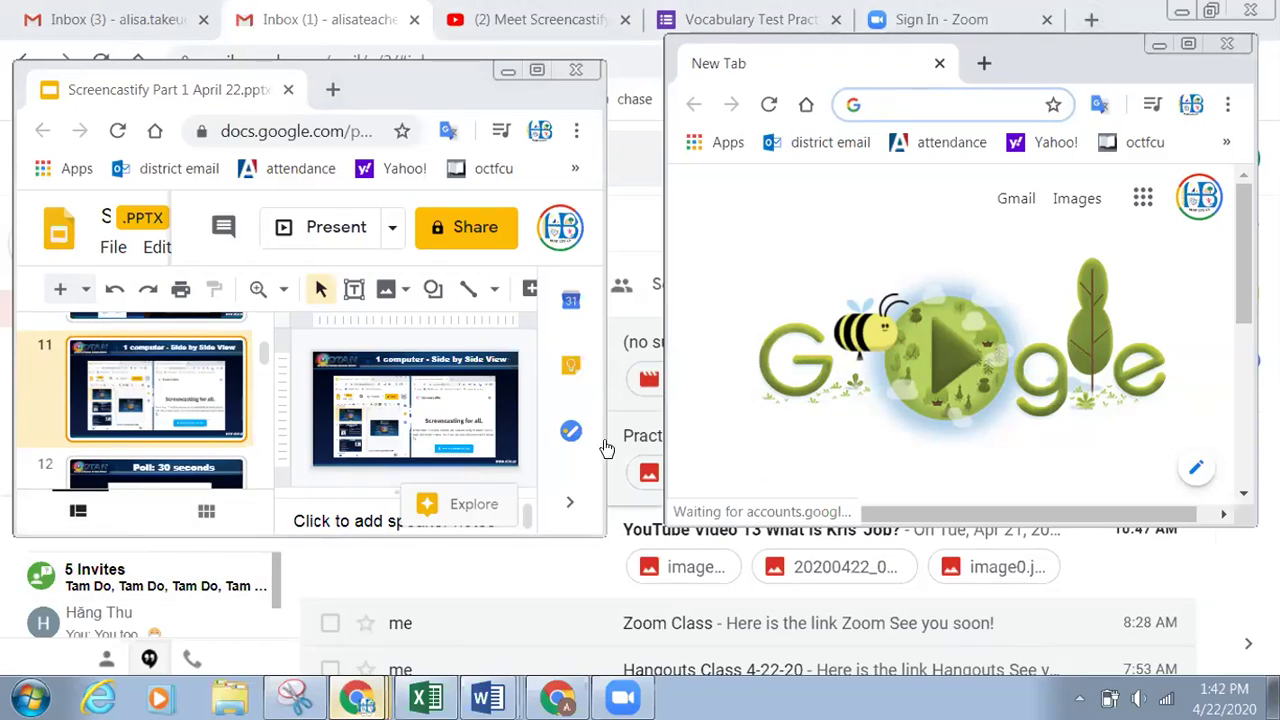
Minimize the Gmail window behind and enlarge the Slides and New Tab windows so they nearly fill the screen side by side.
{"action": "left_click", "coordinate": [1181, 12]}
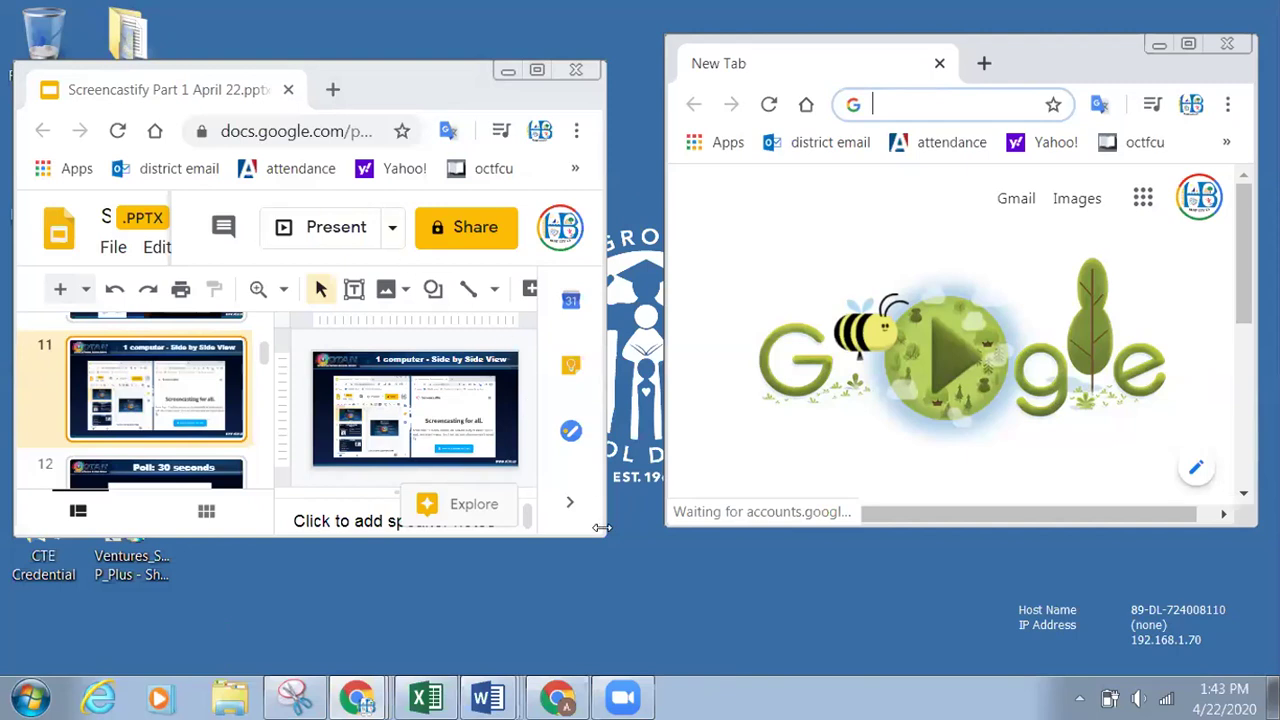
{"action": "left_click_drag", "start_coordinate": [594, 533], "coordinate": [626, 645]}
{"action": "left_click", "coordinate": [806, 484]}
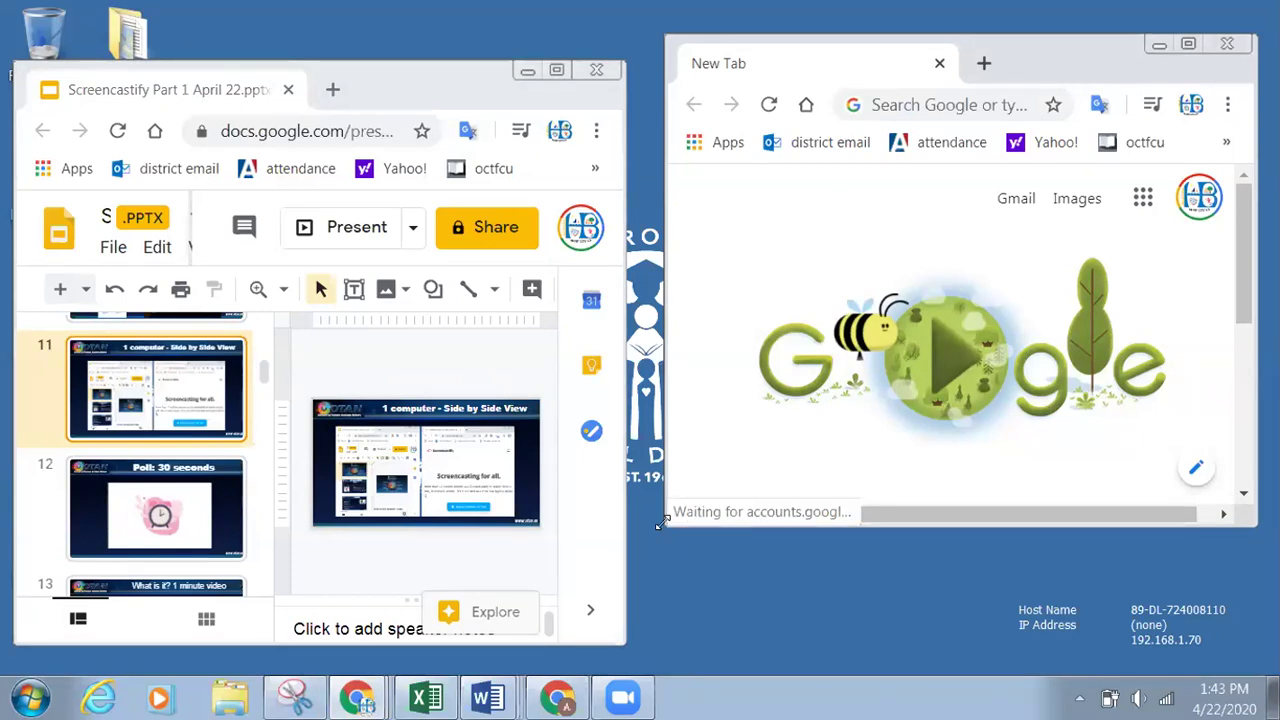
{"action": "left_click_drag", "start_coordinate": [661, 523], "coordinate": [638, 636]}
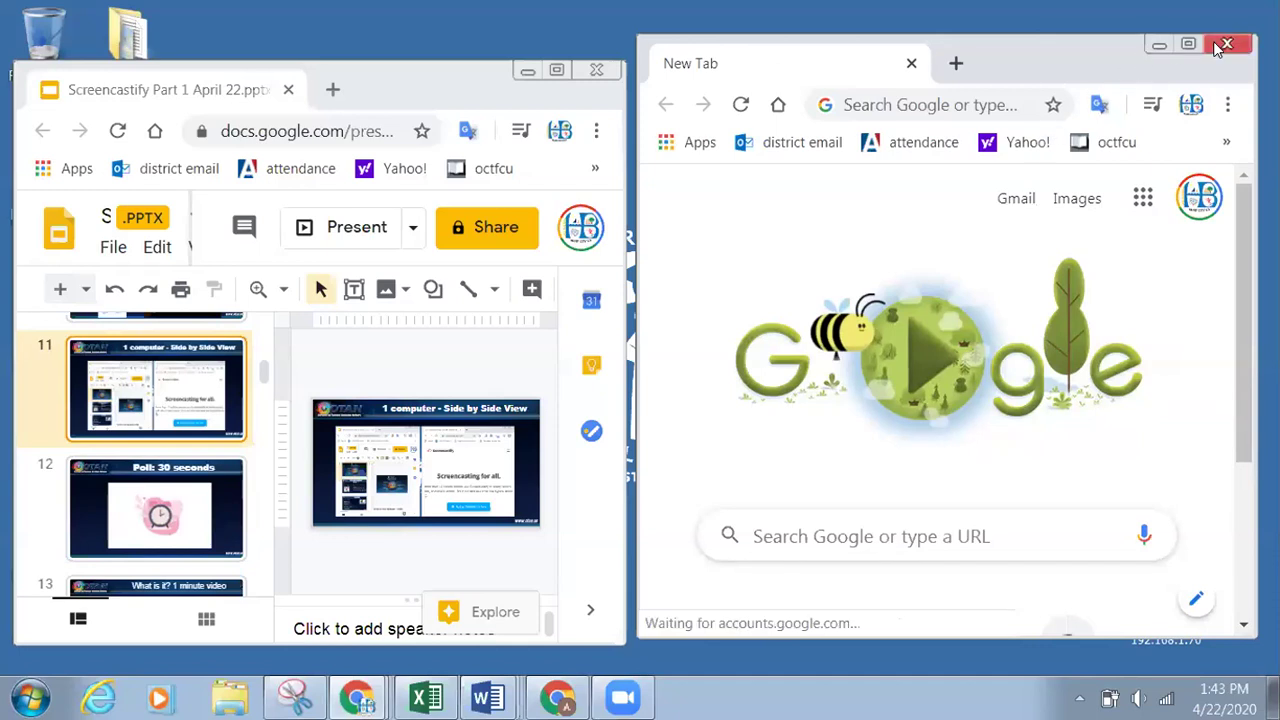
Minimize the New Tab window and maximize the Google Slides window.
{"action": "left_click", "coordinate": [1159, 45]}
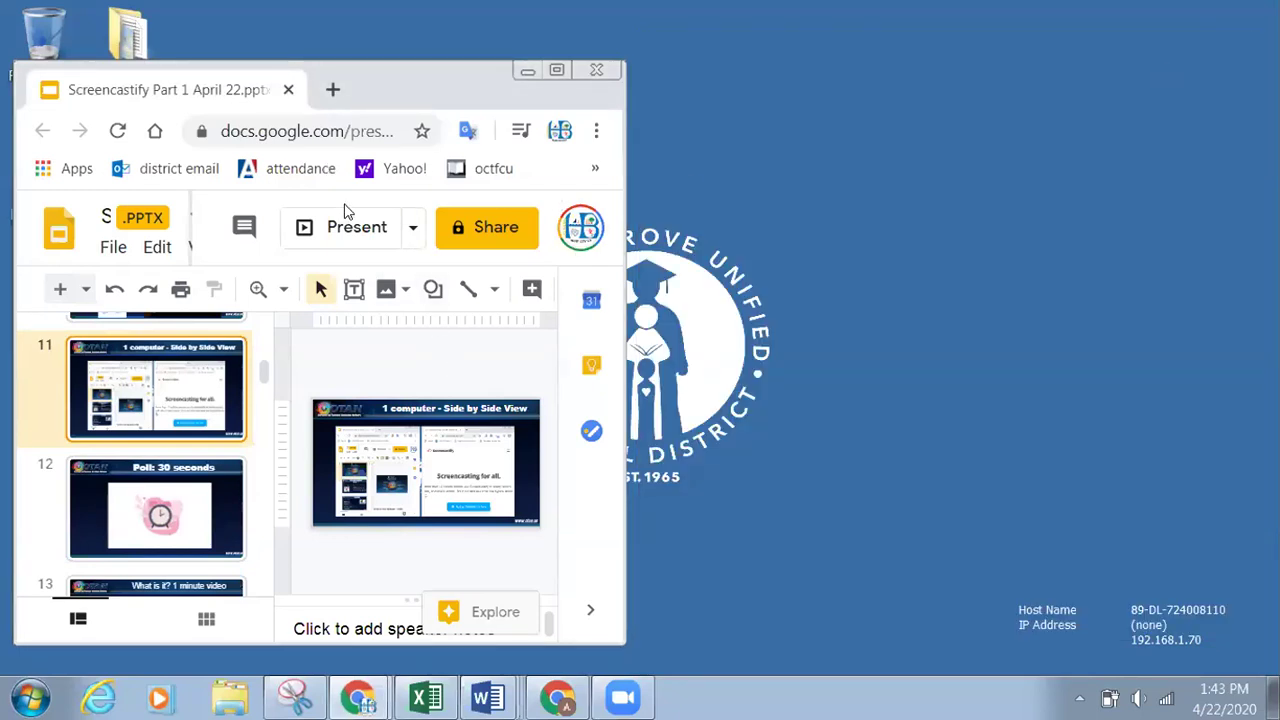
{"action": "left_click_drag", "start_coordinate": [534, 78], "coordinate": [600, 44]}
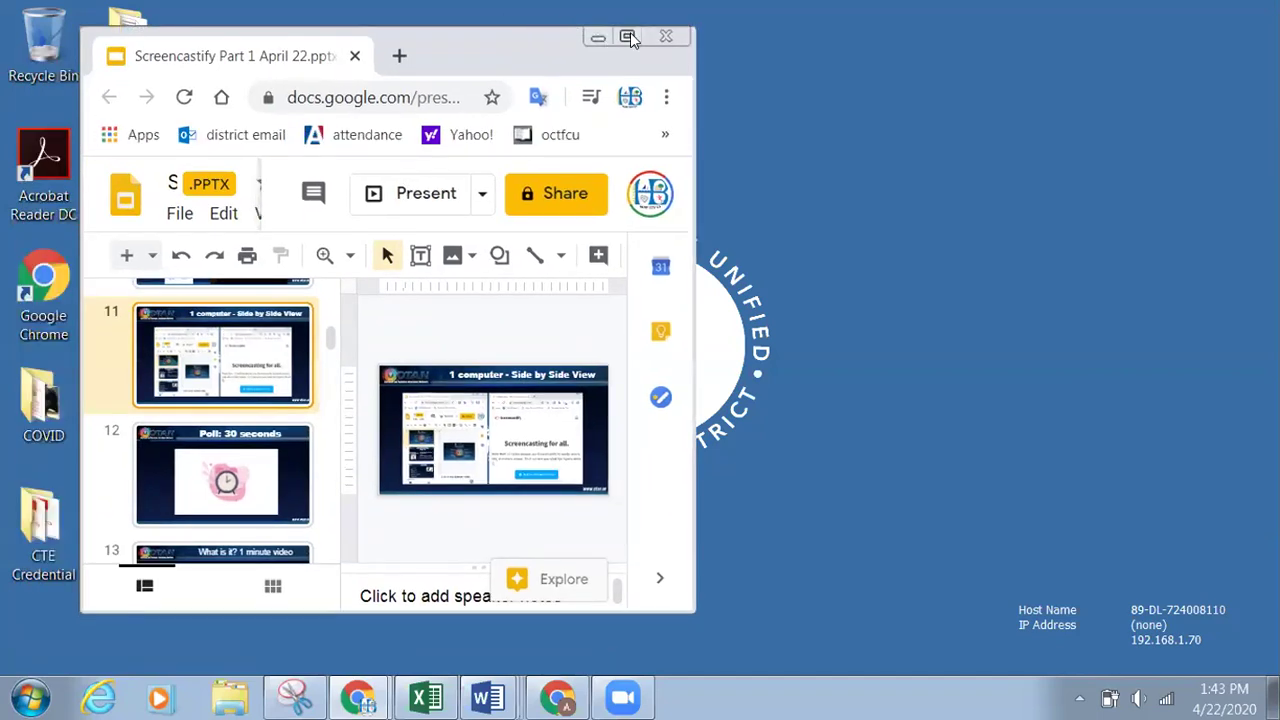
{"action": "left_click", "coordinate": [627, 37]}
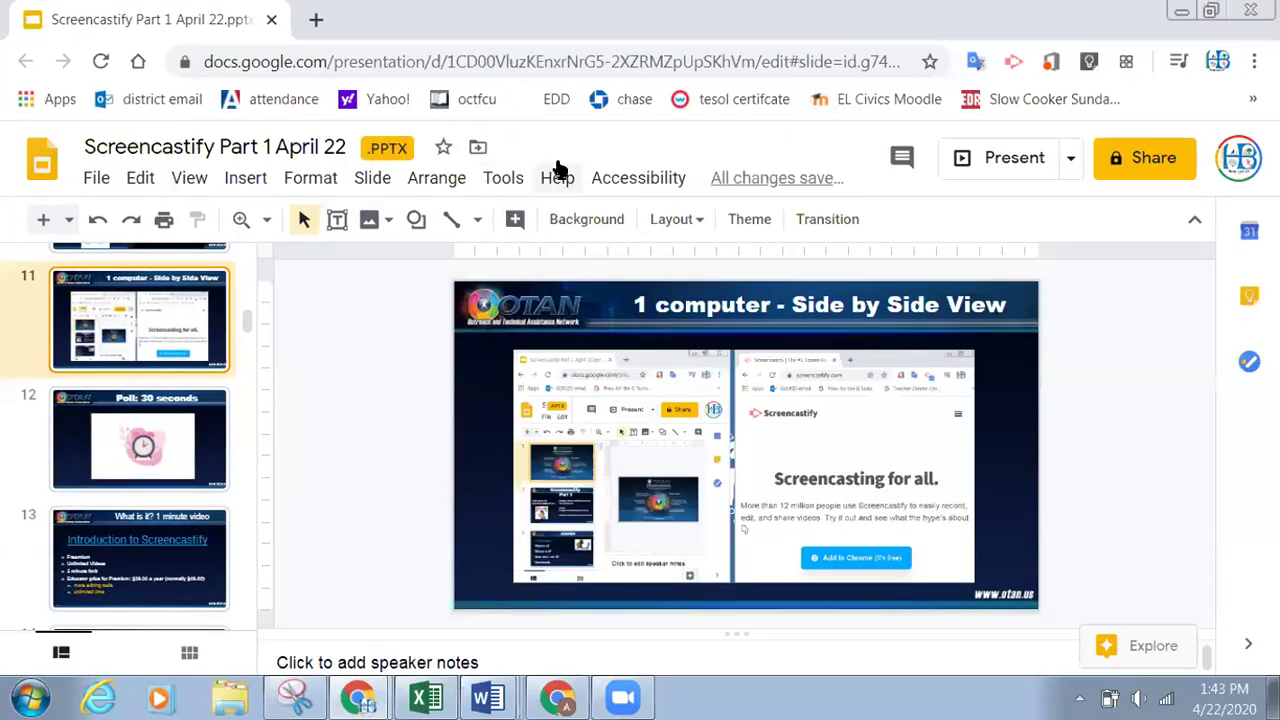
Present the slideshow from the "1 computer - Side by Side View" slide, going ahead to the poll slide and back.
{"action": "left_click", "coordinate": [1017, 163]}
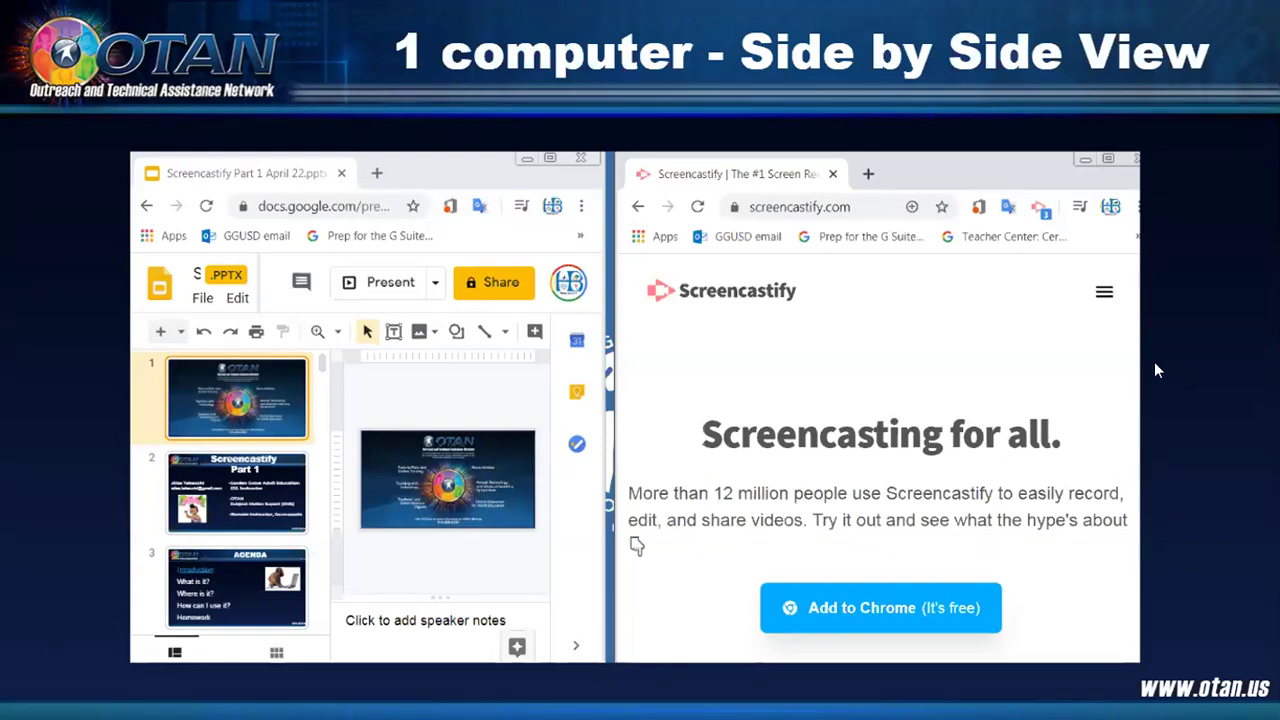
{"action": "key", "text": "Right"}
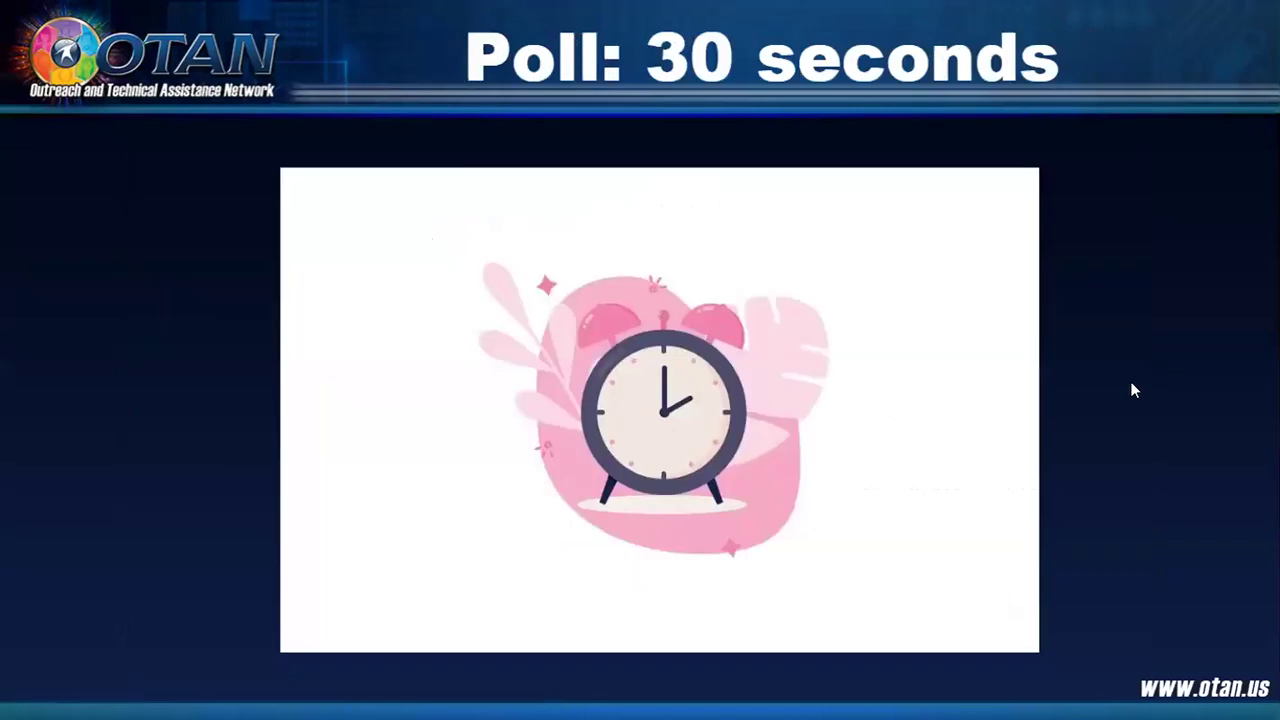
{"action": "key", "text": "Left"}
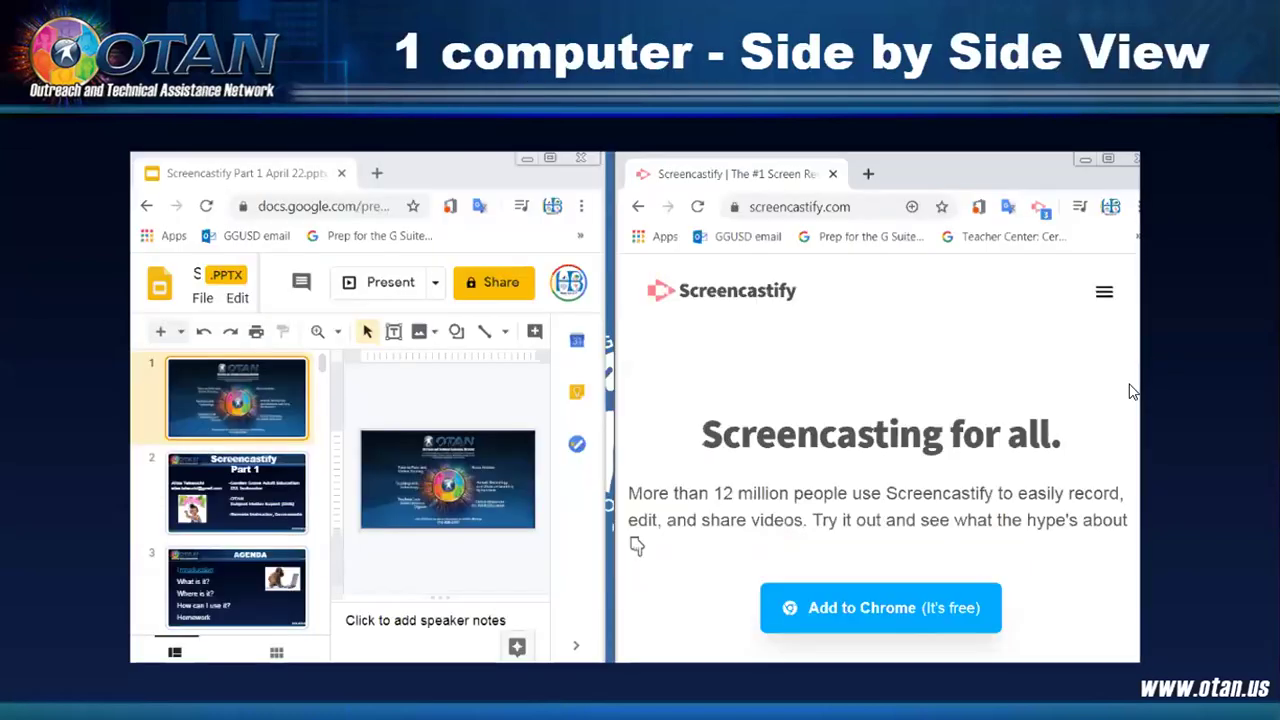